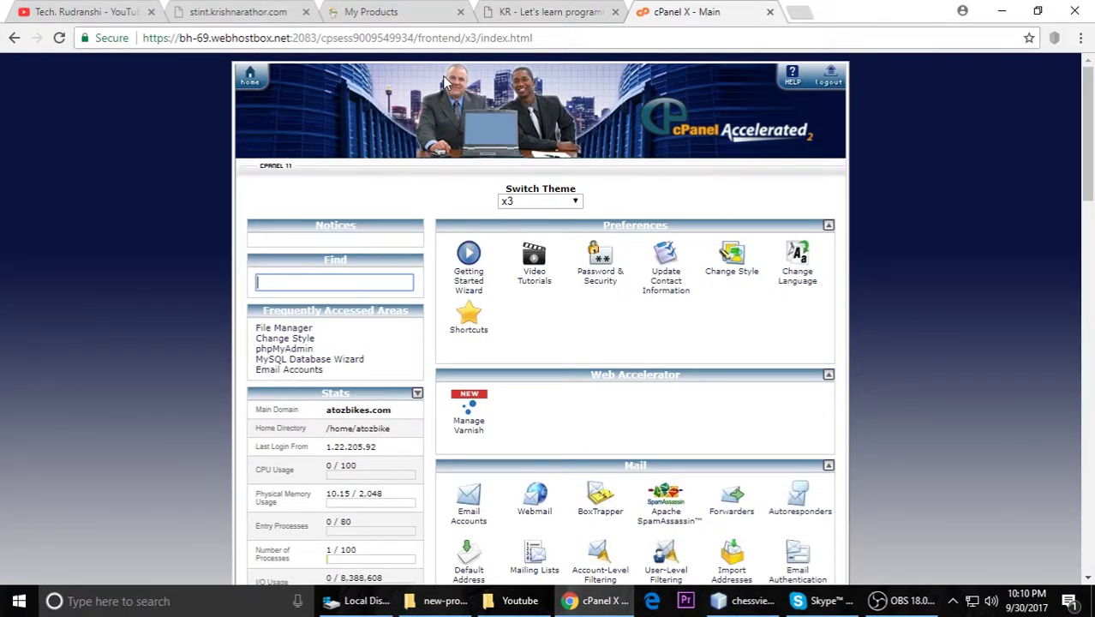
Step: Look through the open tabs: GoDaddy domains, the KR programming site and the cPanel dashboard
click(384, 13)
click(517, 14)
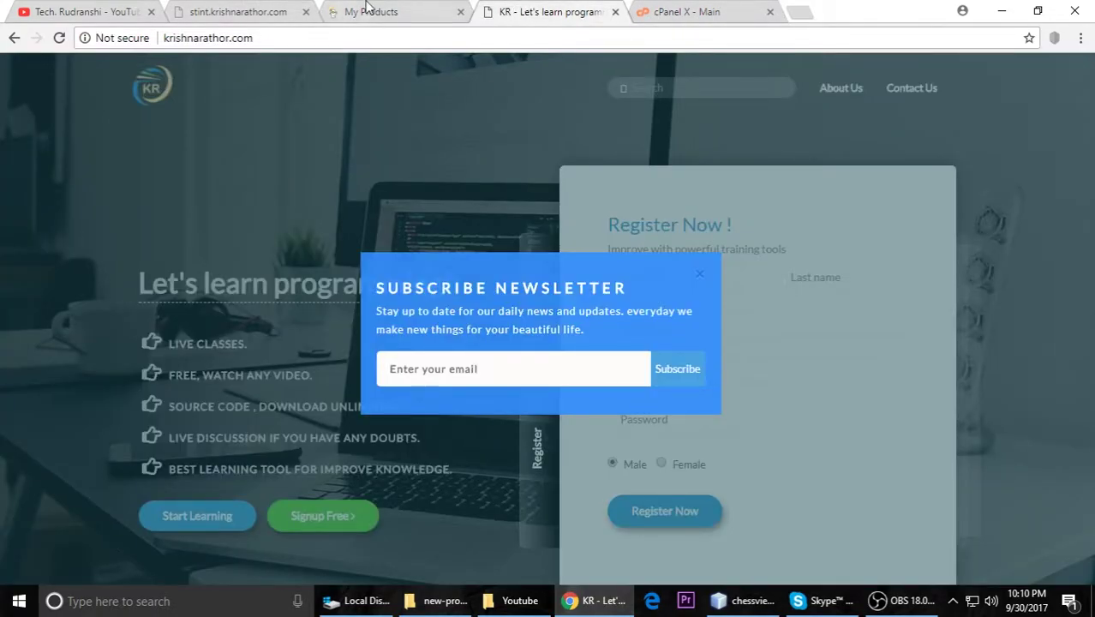
click(368, 12)
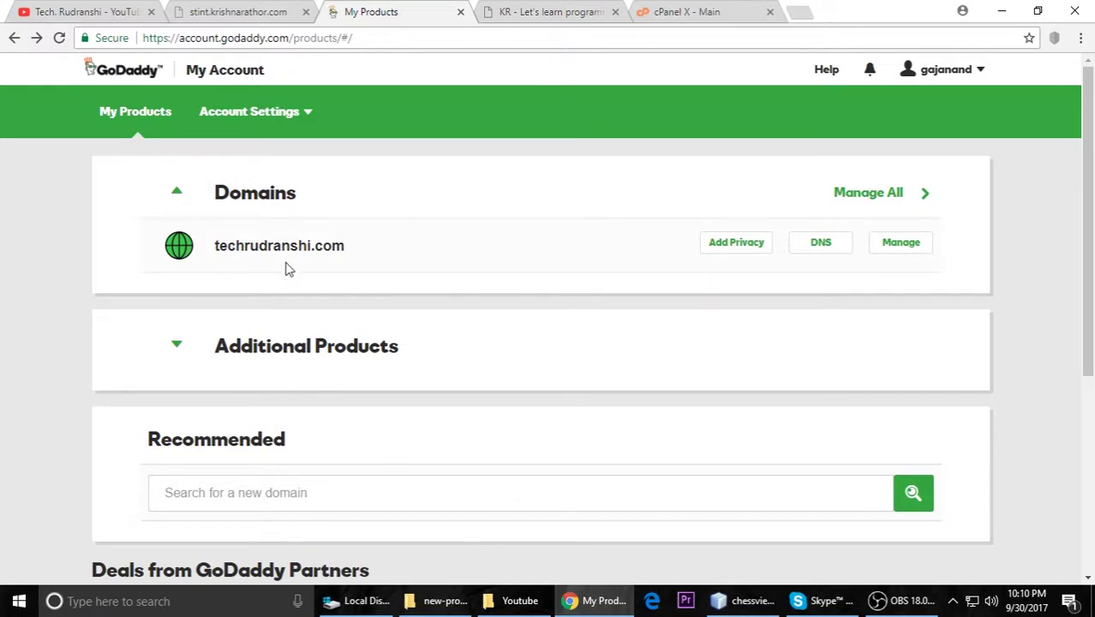
click(515, 12)
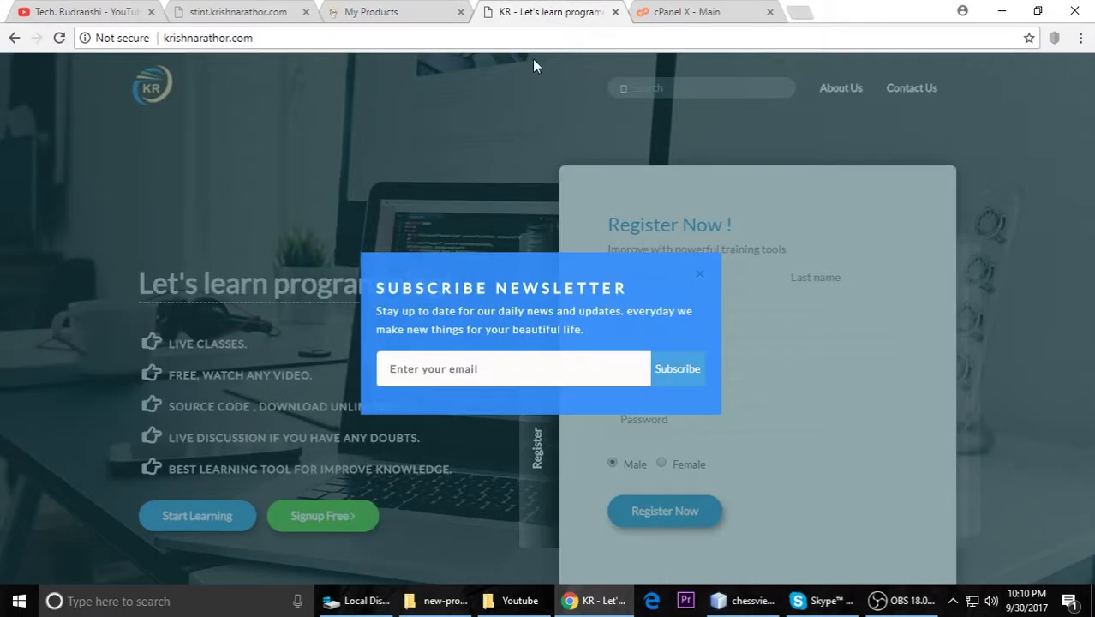
click(683, 10)
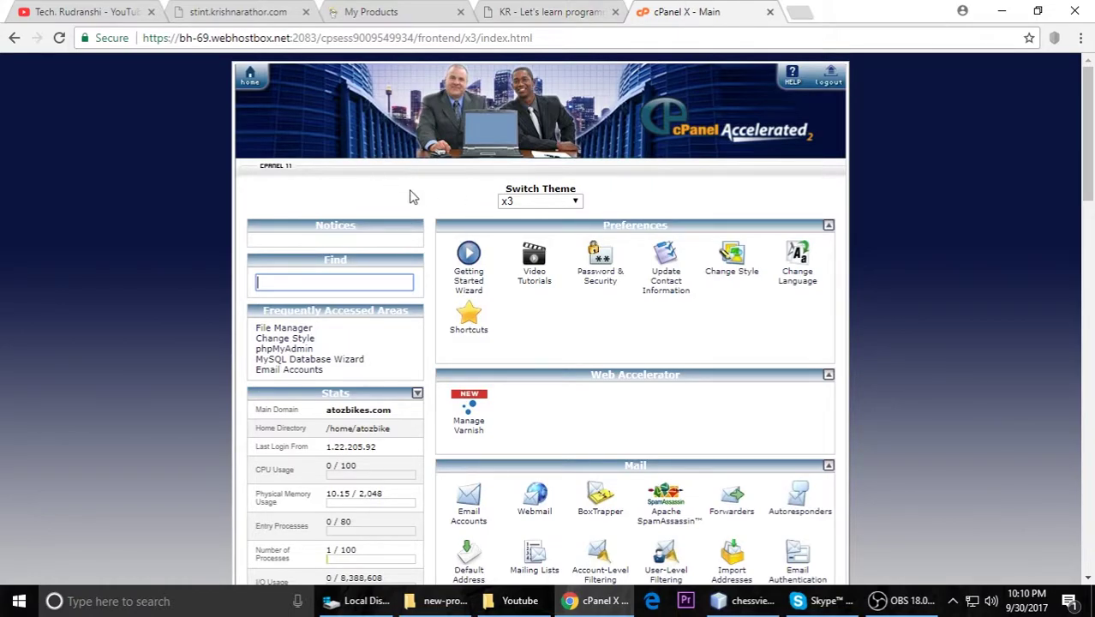
Step: In a new tab, load the Client Area - GlobeHost bookmark from the bookmarks overflow
click(800, 12)
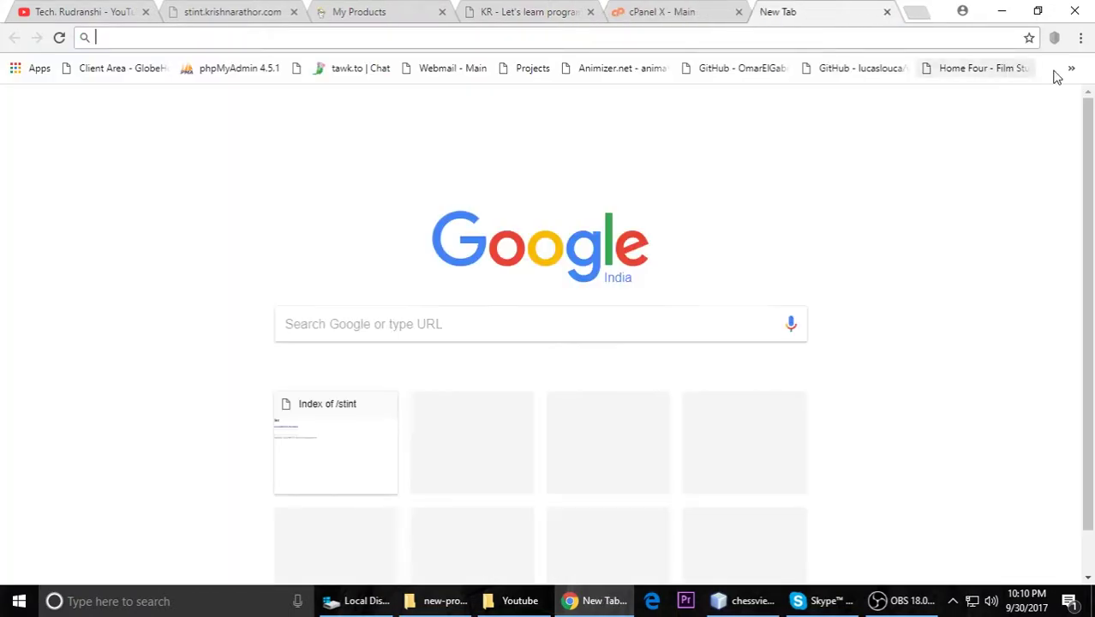
click(1070, 69)
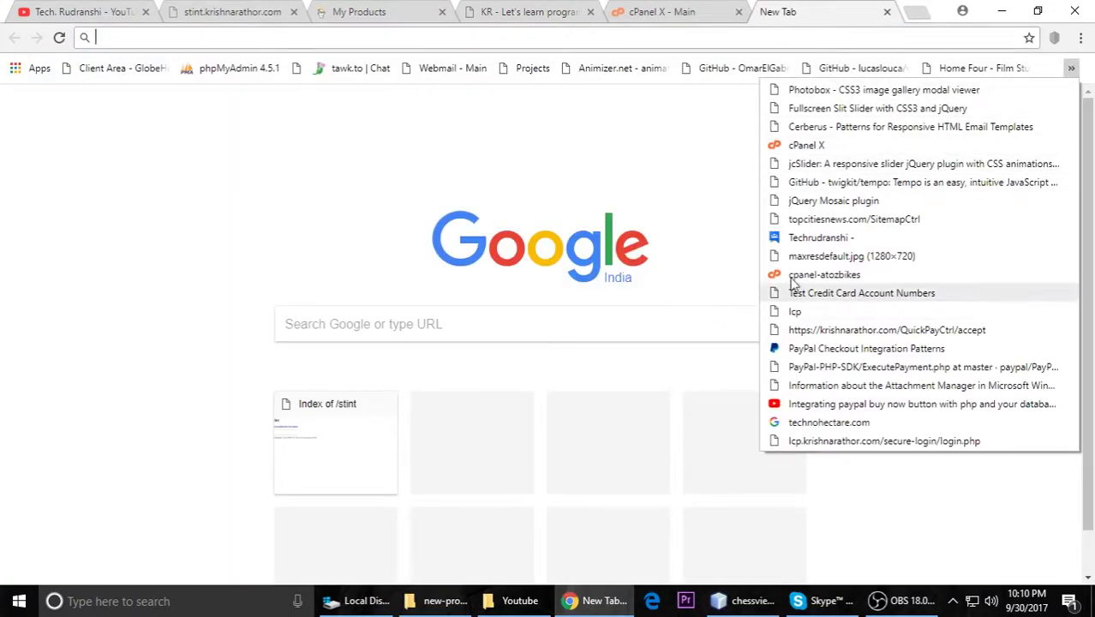
click(186, 137)
Step: Open domain management for atozbikes.com from its Web Hosting - Unlimited Plan service
click(120, 68)
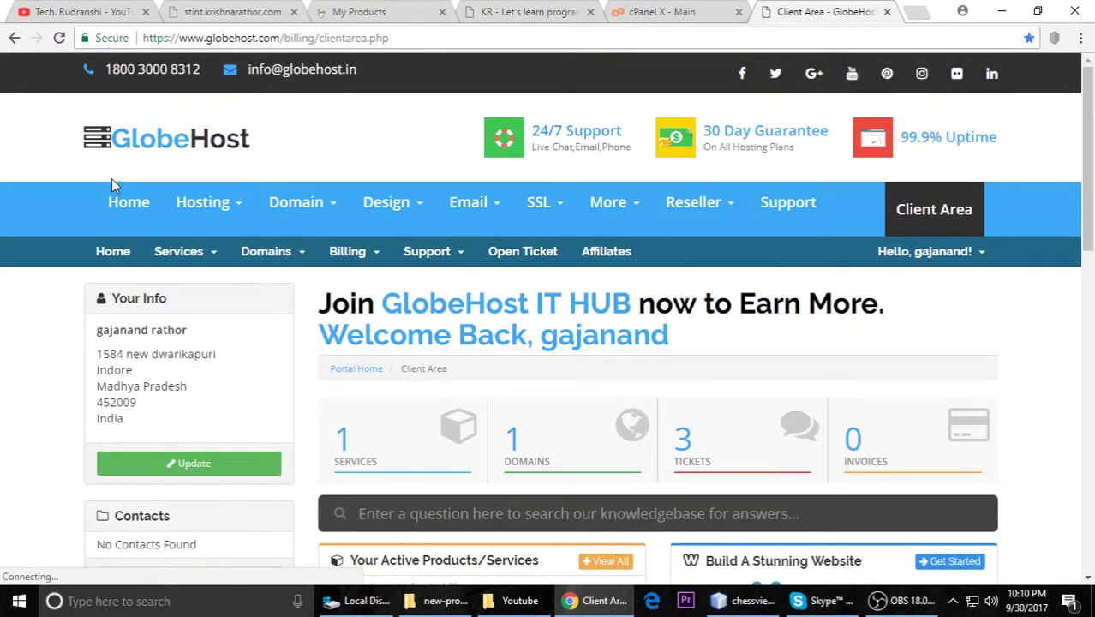
mouse_move(190, 198)
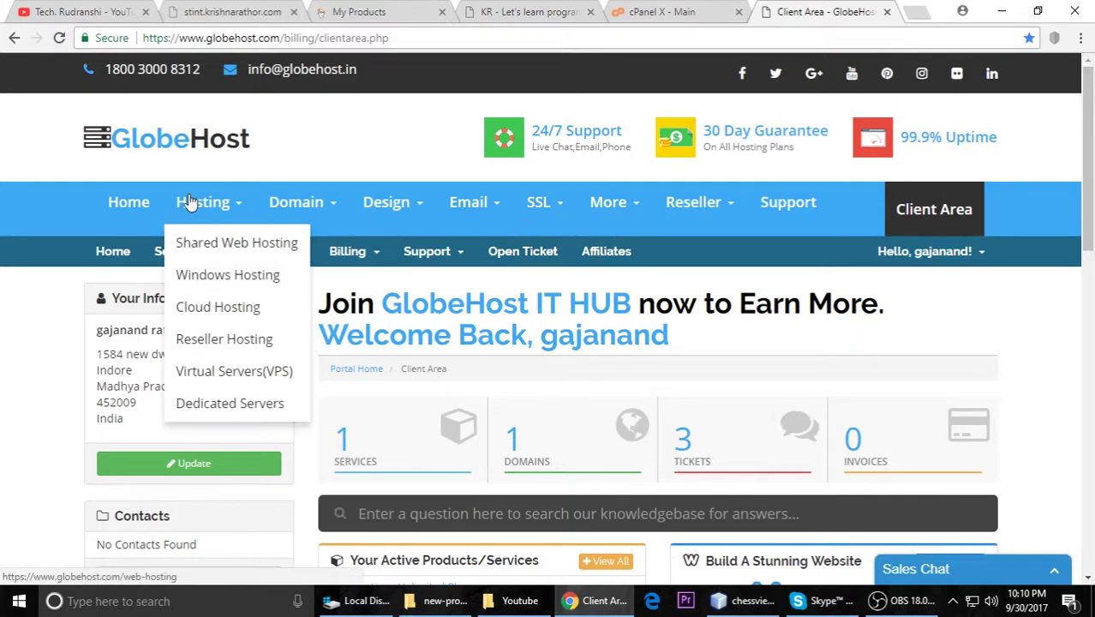
scroll(224, 220, down, 4)
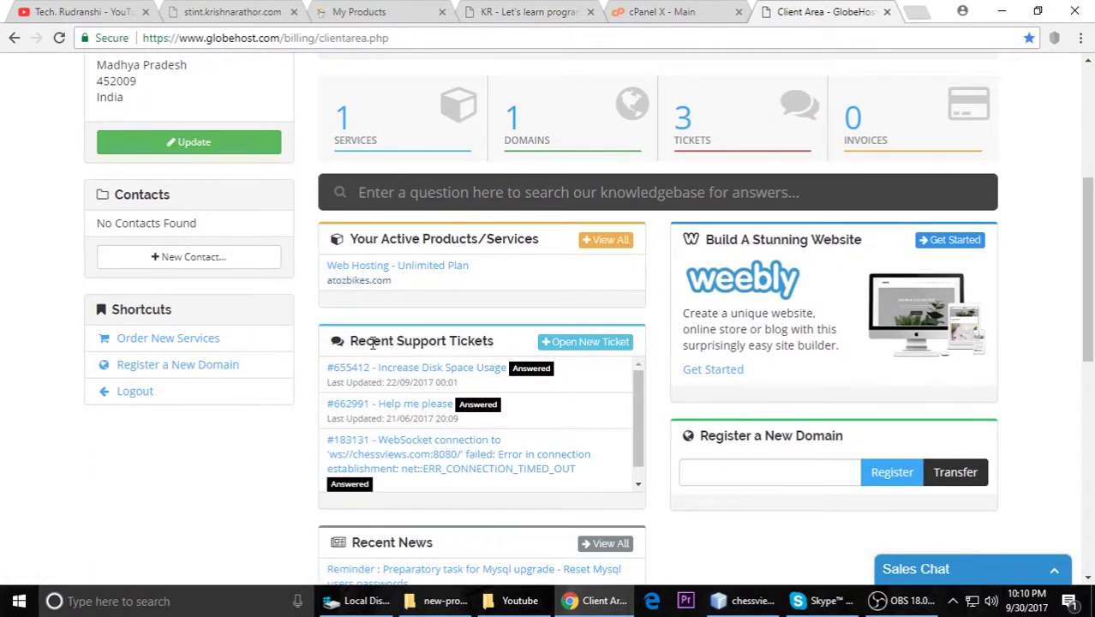
click(429, 266)
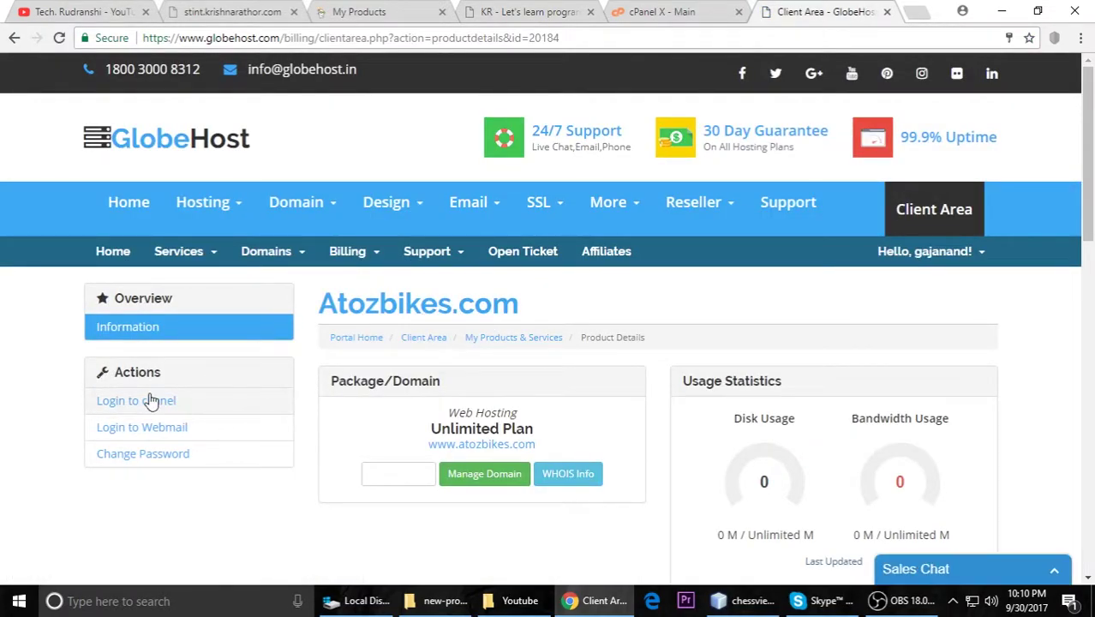
click(481, 478)
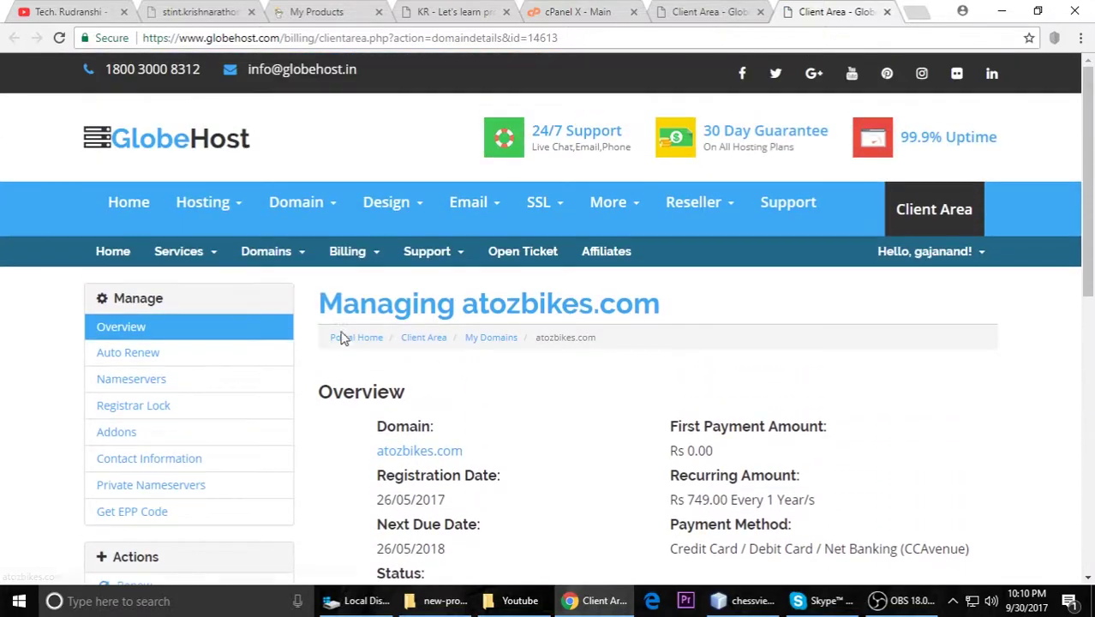
Step: Select the nameservers ns391.globehost.org and ns392.globehost.org, then return to GoDaddy's products
click(131, 379)
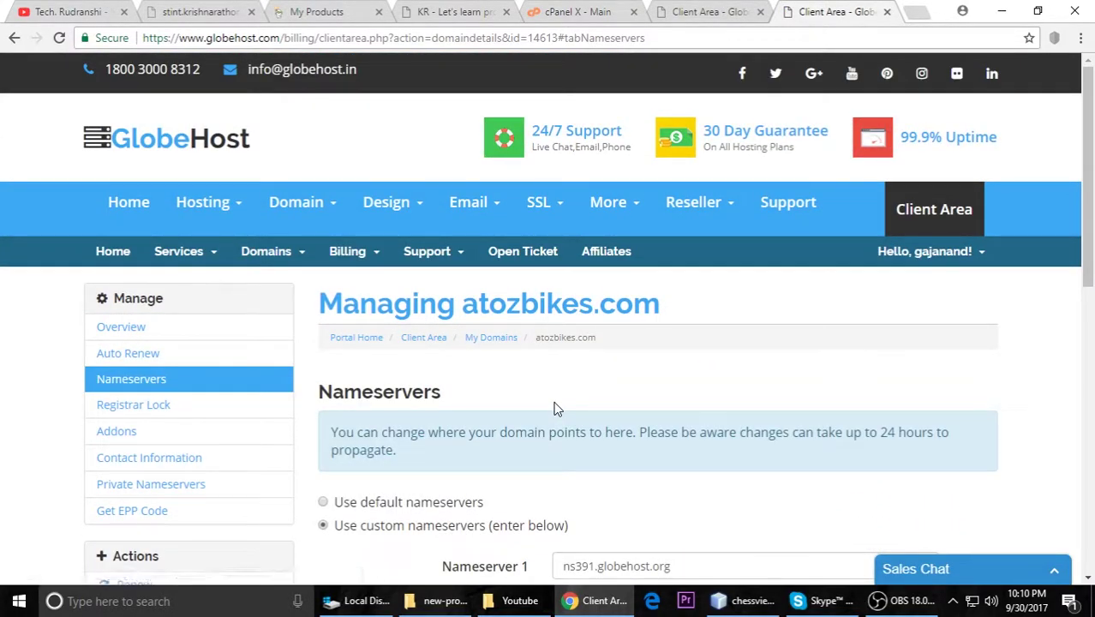
scroll(616, 421, down, 3)
scroll(583, 416, down, 2)
scroll(617, 343, up, 1)
drag(681, 247, 470, 247)
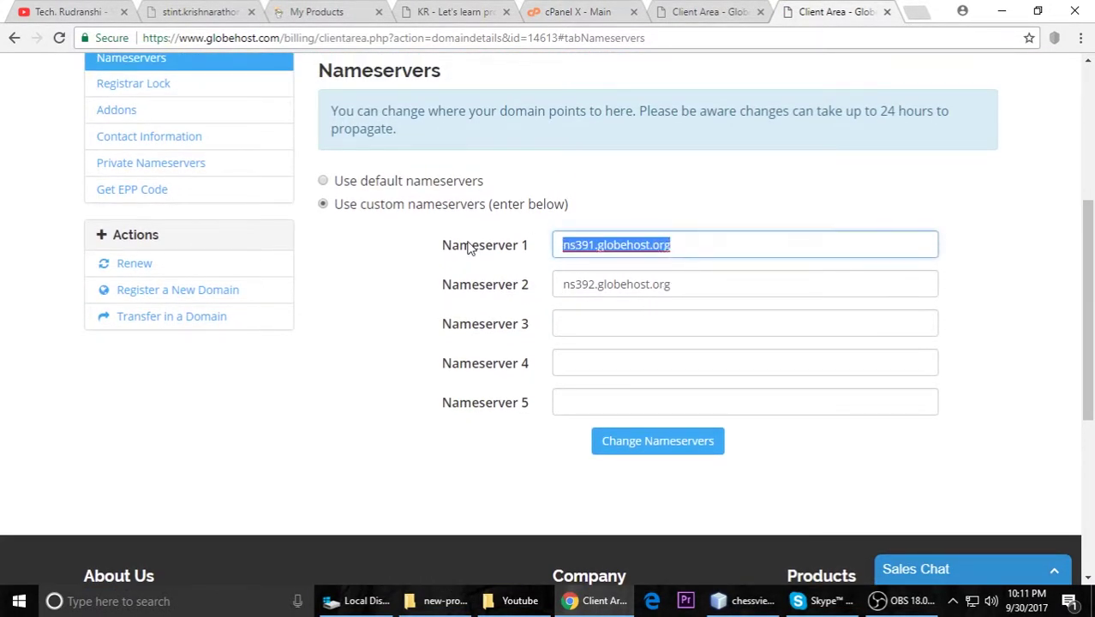
drag(682, 284, 505, 291)
click(317, 11)
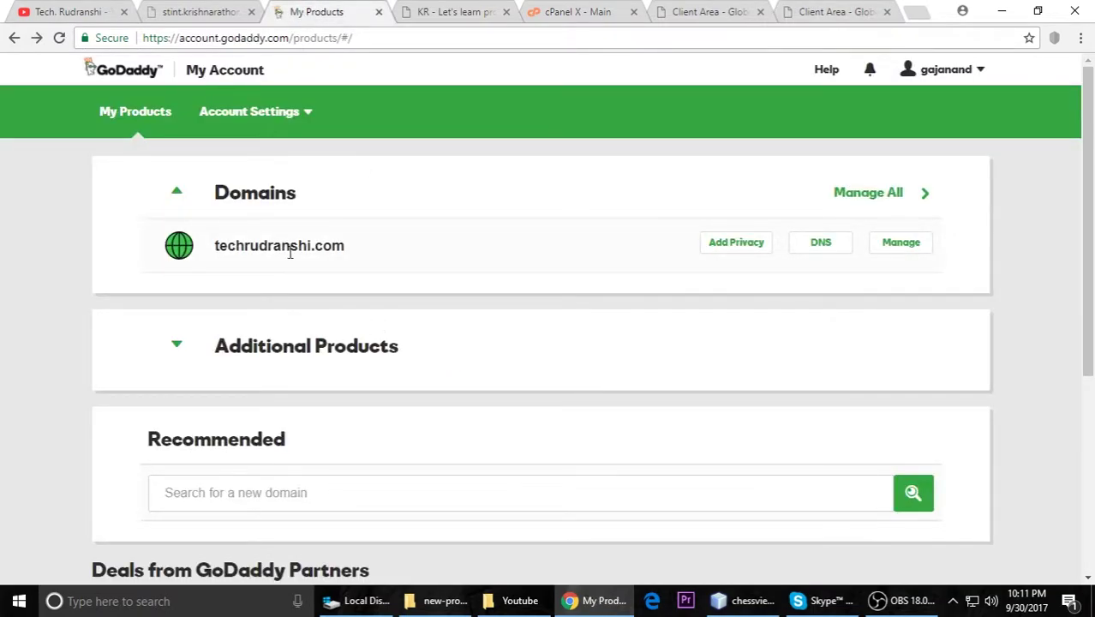
Step: Open Manage DNS for techrudranshi.com and scroll to its Nameservers section
click(899, 248)
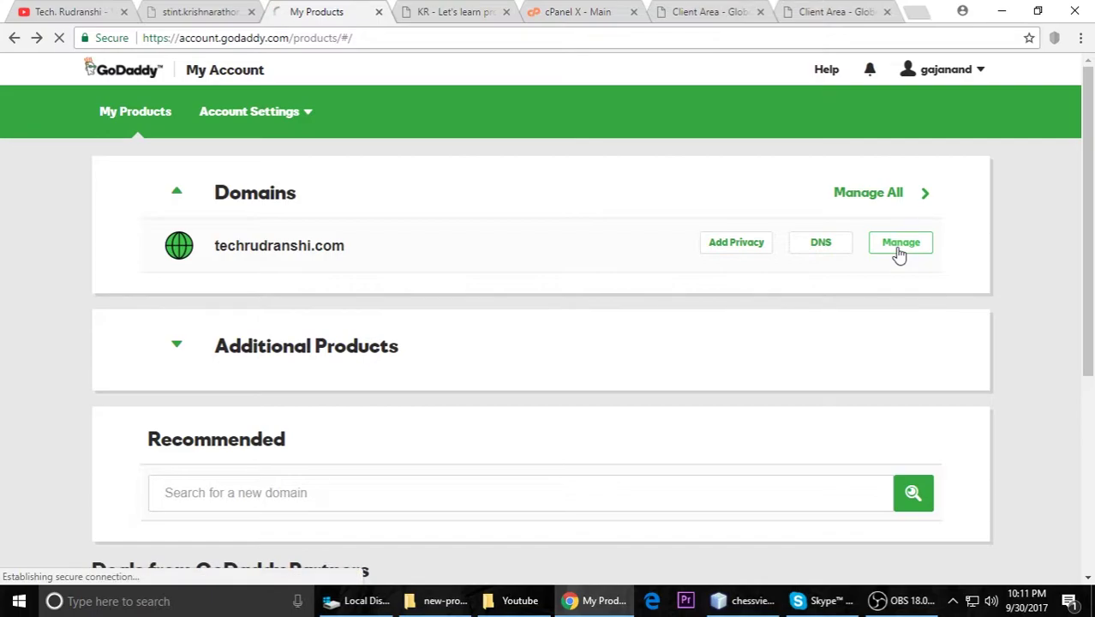
scroll(416, 375, down, 10)
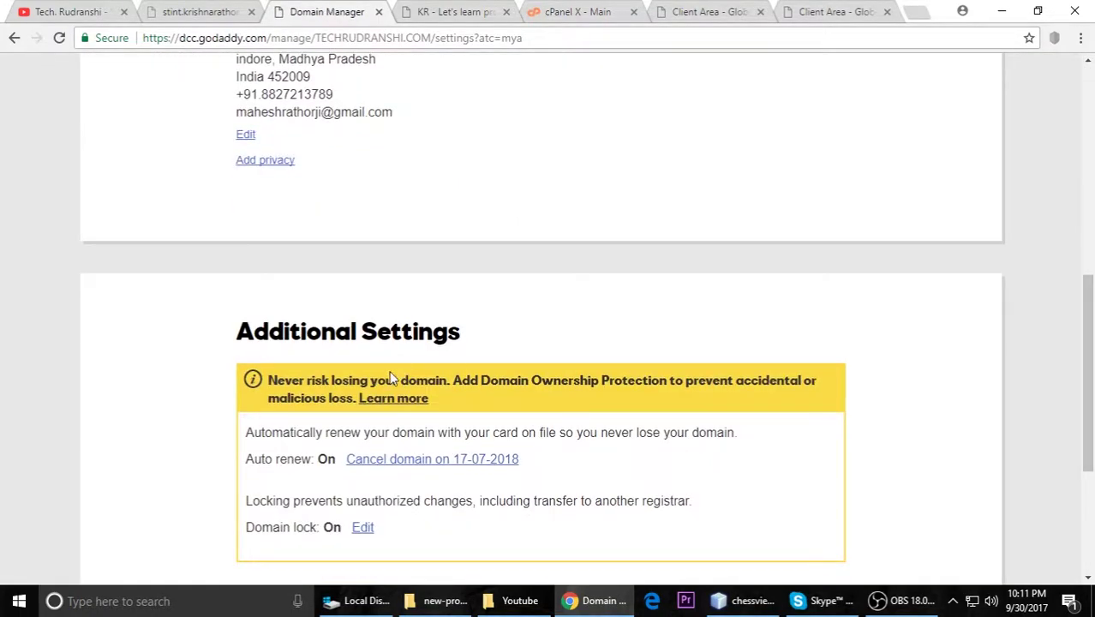
click(256, 332)
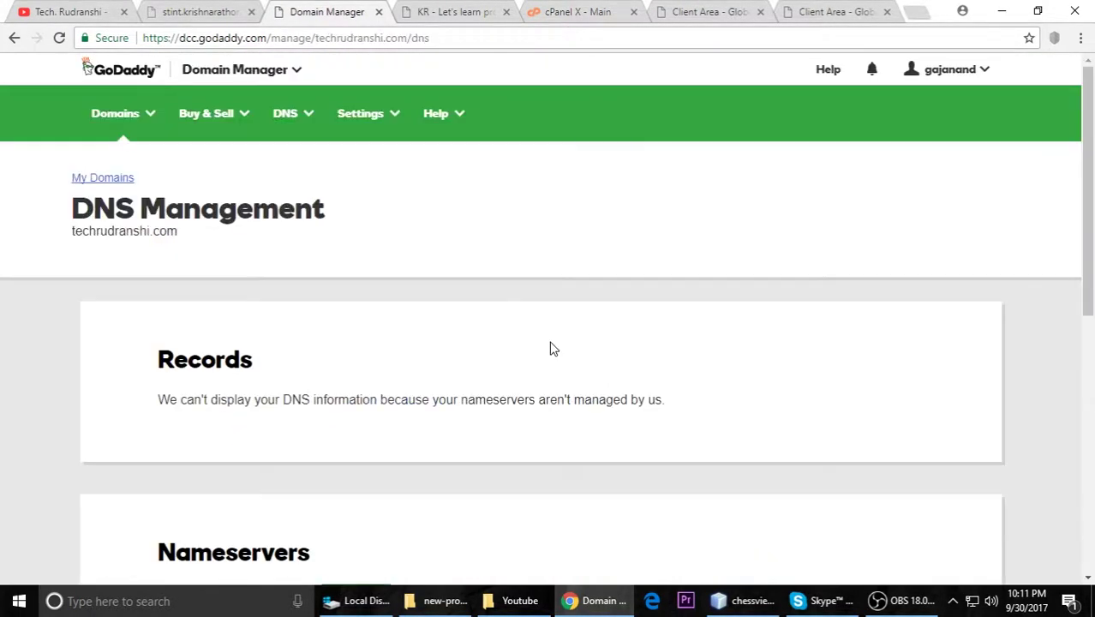
scroll(550, 347, down, 5)
scroll(343, 355, down, 2)
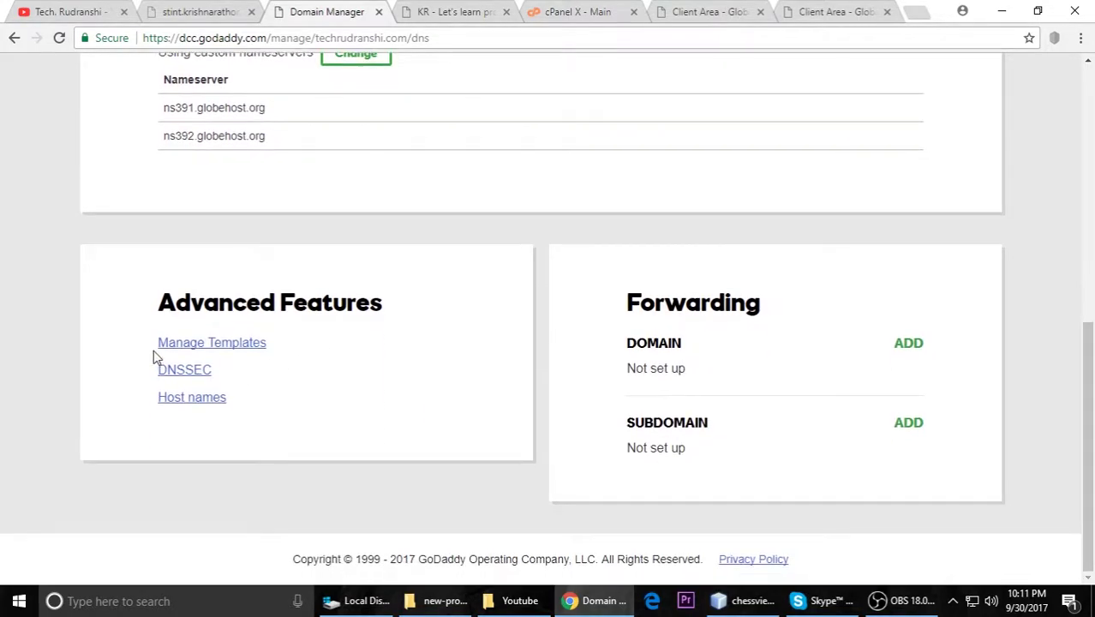
scroll(326, 347, up, 3)
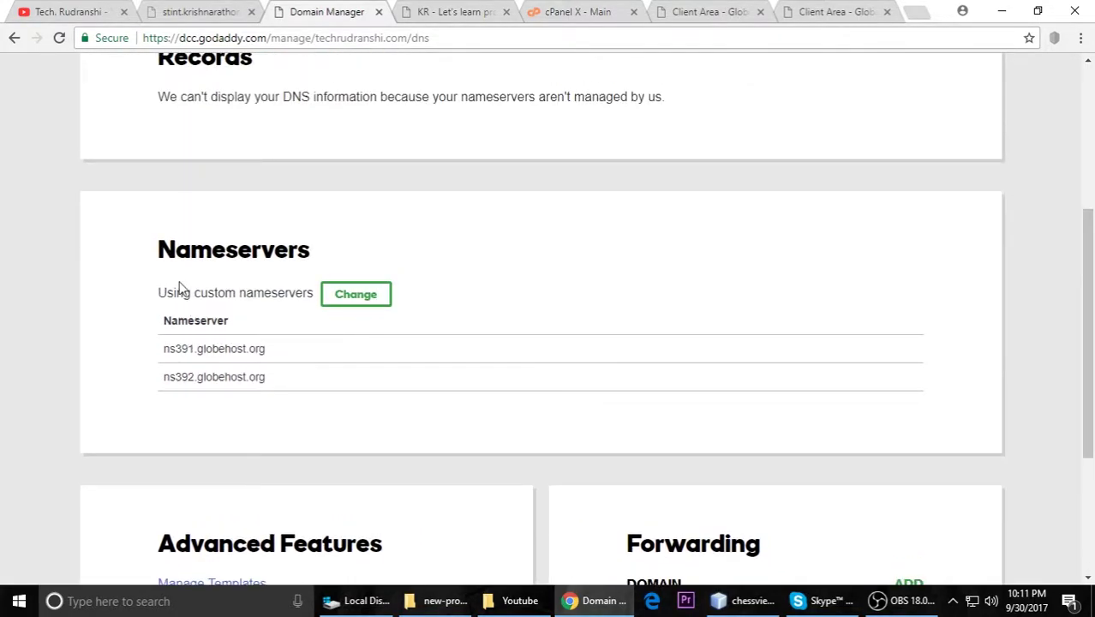
Step: Start editing techrudranshi.com's nameservers and select the first nameserver entry
click(352, 302)
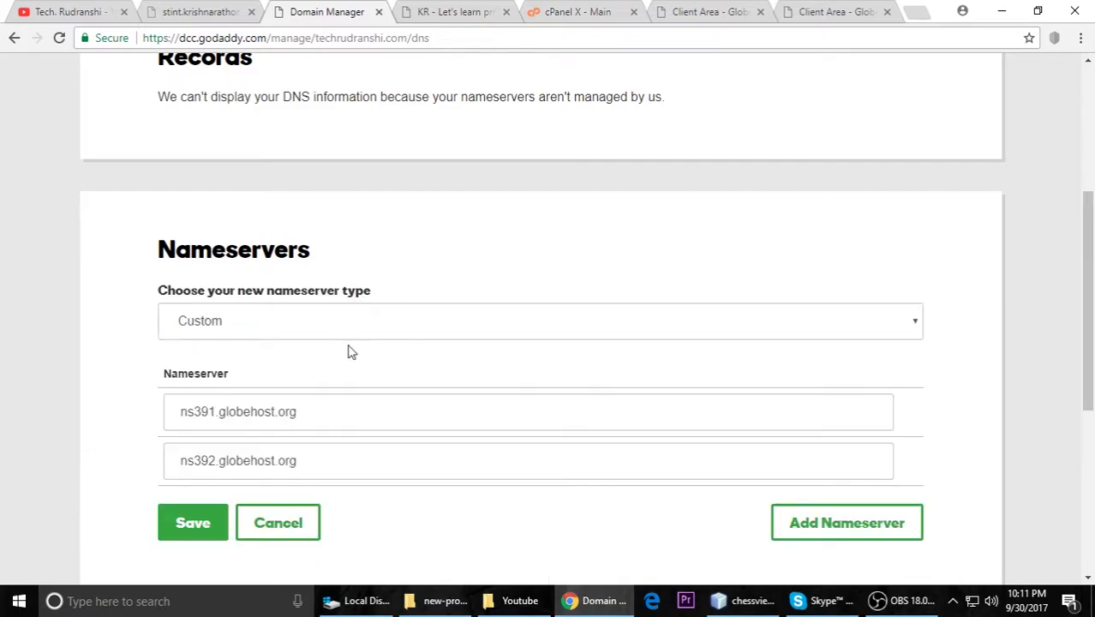
drag(352, 409, 144, 411)
click(266, 417)
drag(337, 416, 146, 420)
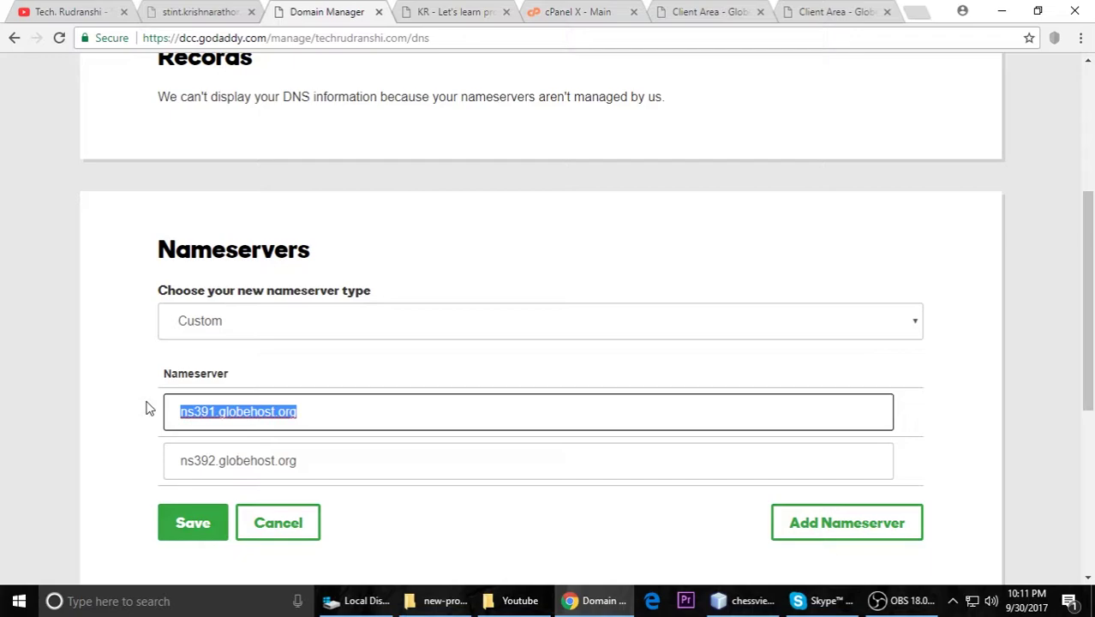
click(260, 411)
drag(304, 413, 156, 420)
Step: Check against GlobeHost's values and save ns391.globehost.org and ns392.globehost.org
click(823, 12)
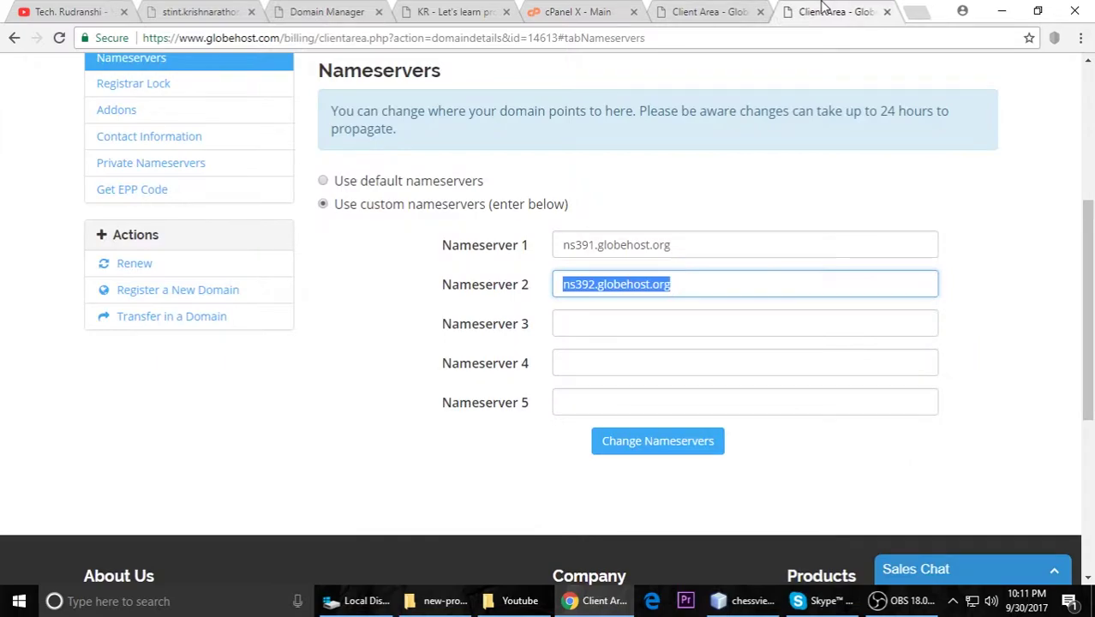
click(588, 276)
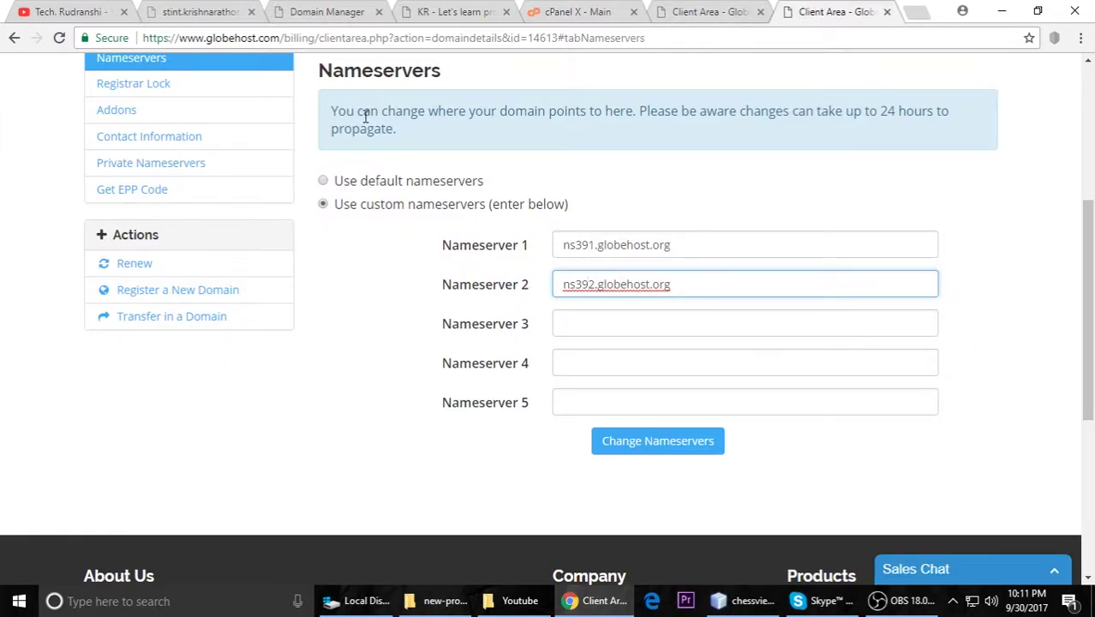
click(329, 9)
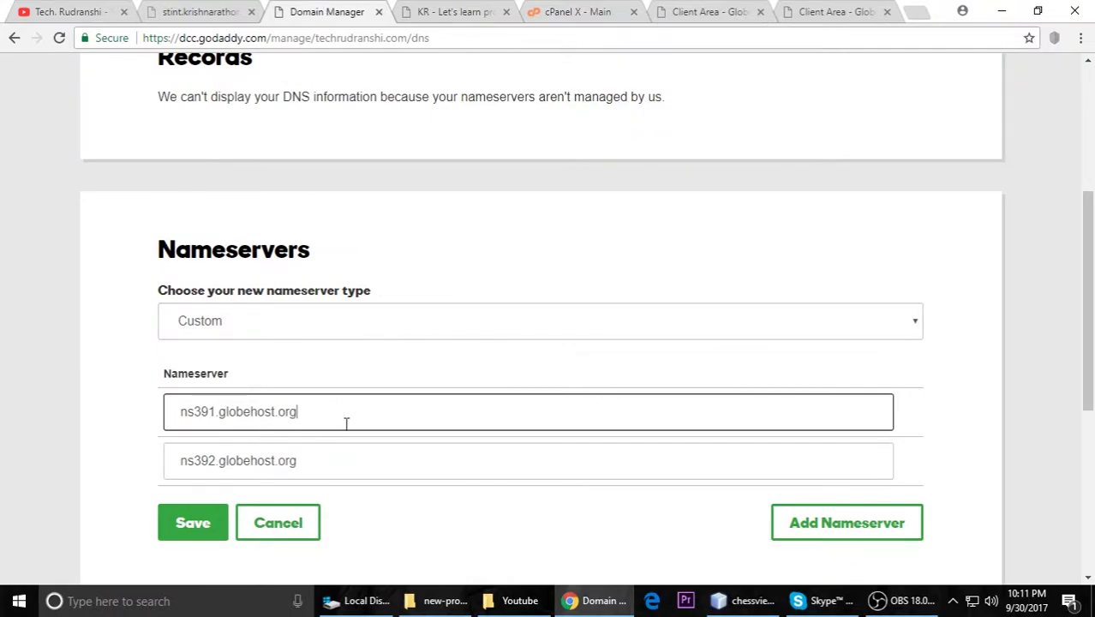
drag(345, 423, 125, 424)
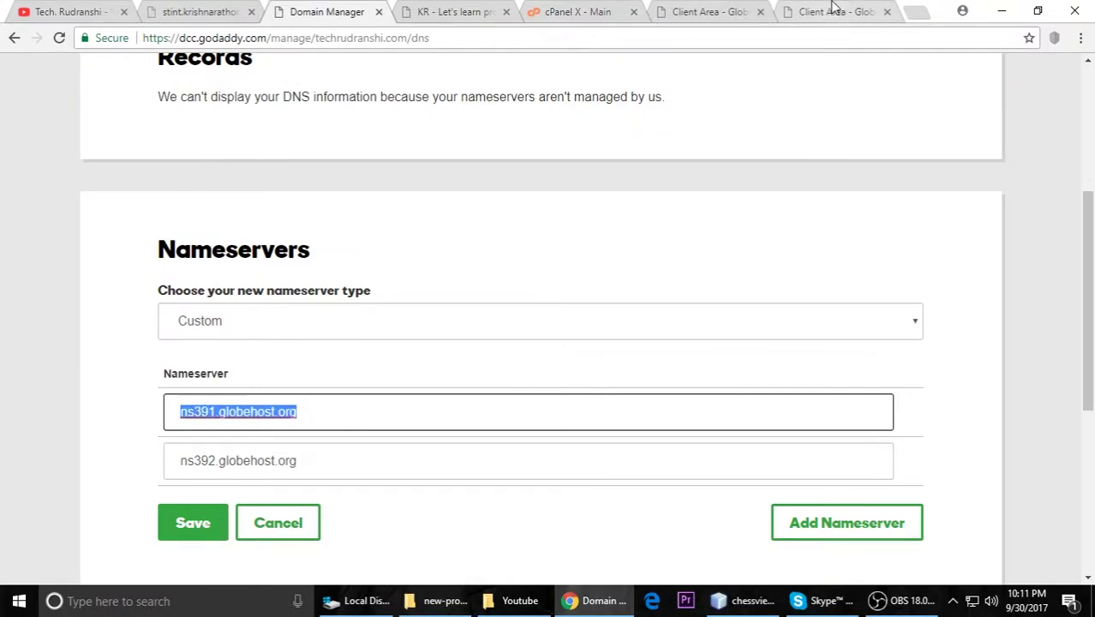
click(270, 460)
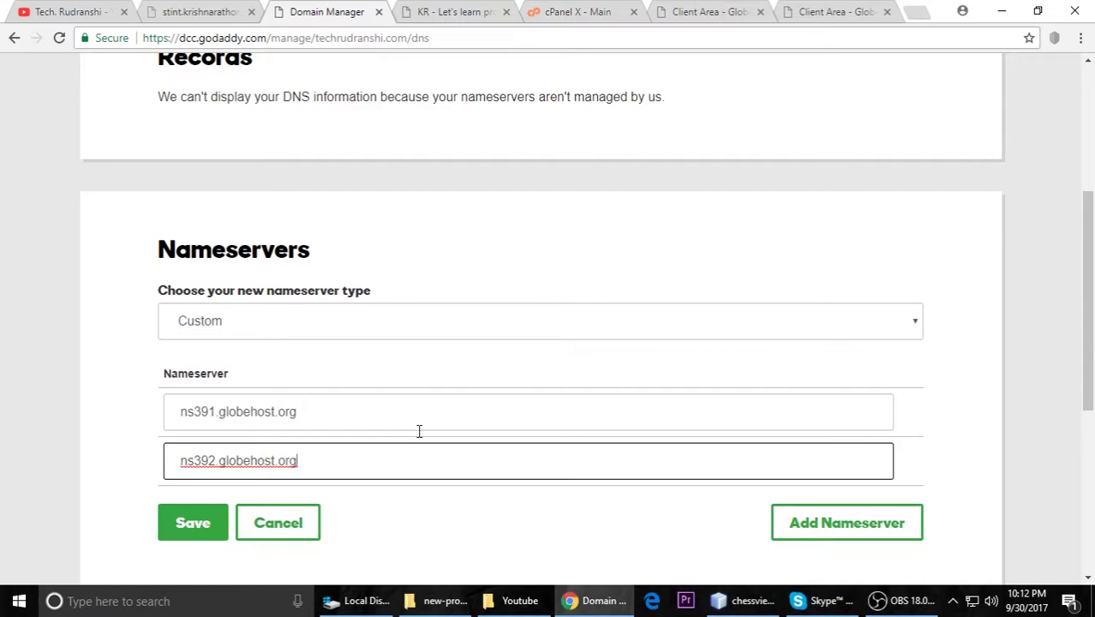
click(195, 523)
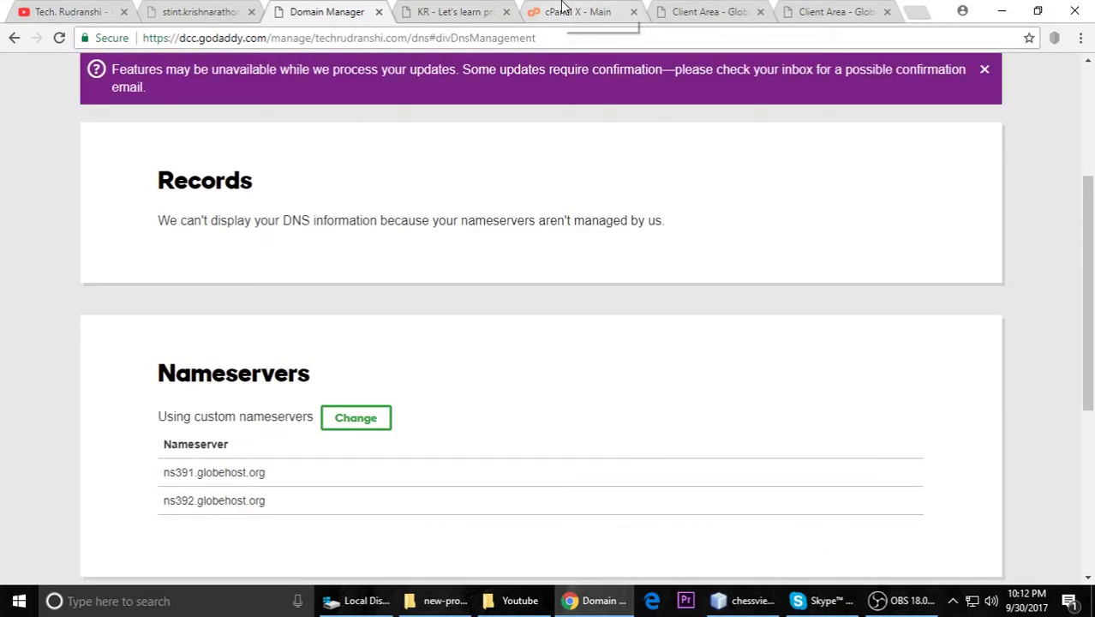
Step: Log back in to cPanel and filter the home page by 'domain'
click(564, 12)
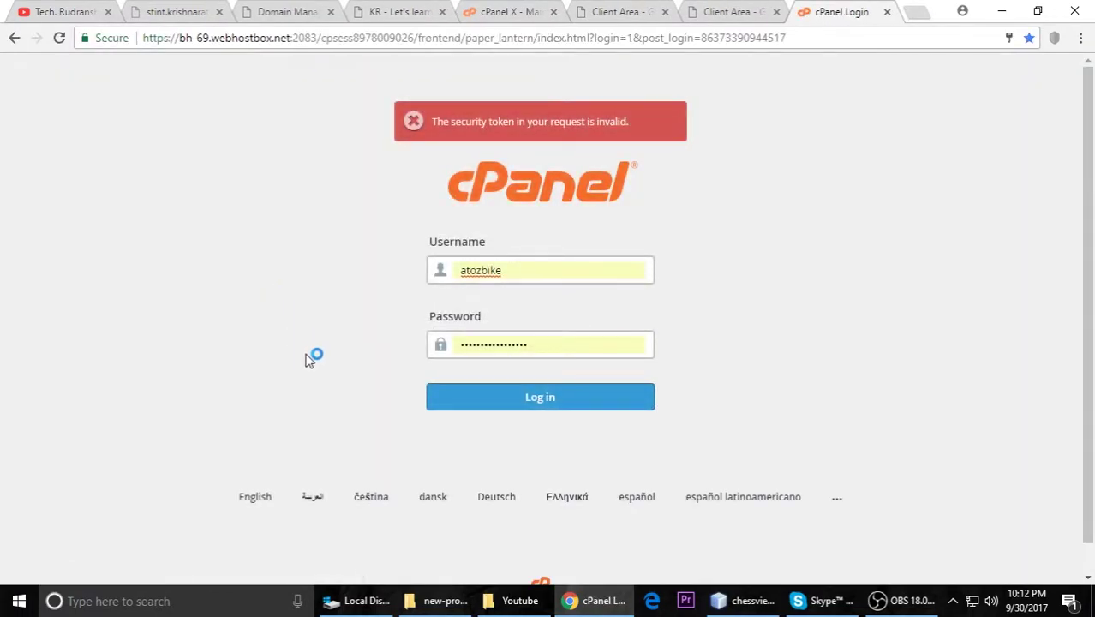
click(524, 405)
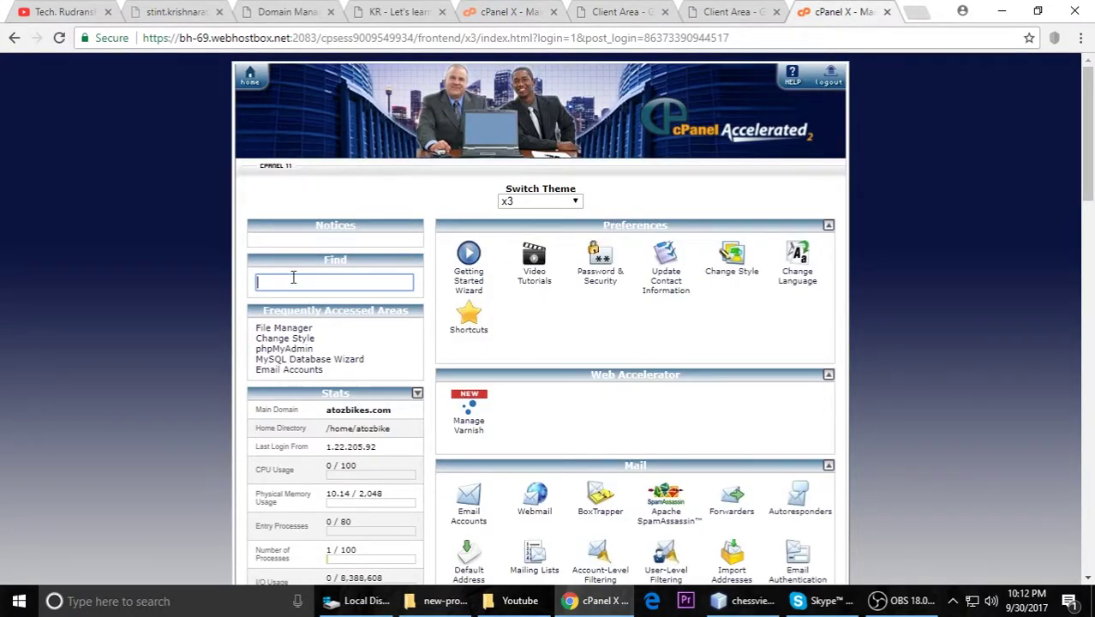
text(domain)
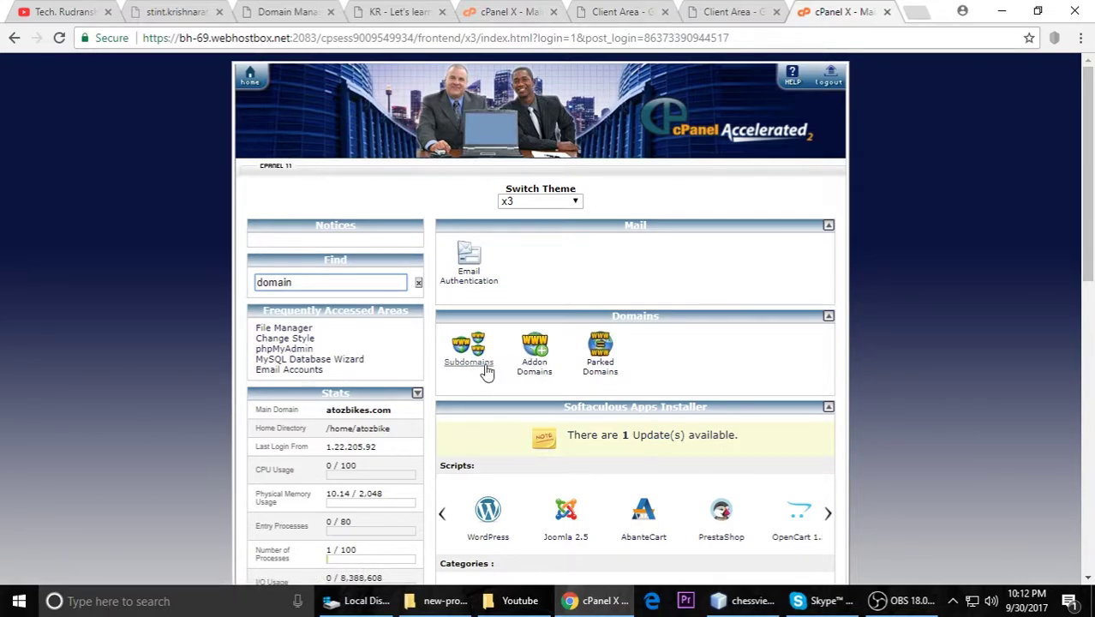
Step: Enter techrudrahsni.com as a new addon domain so subdomain and document root auto-fill
click(535, 368)
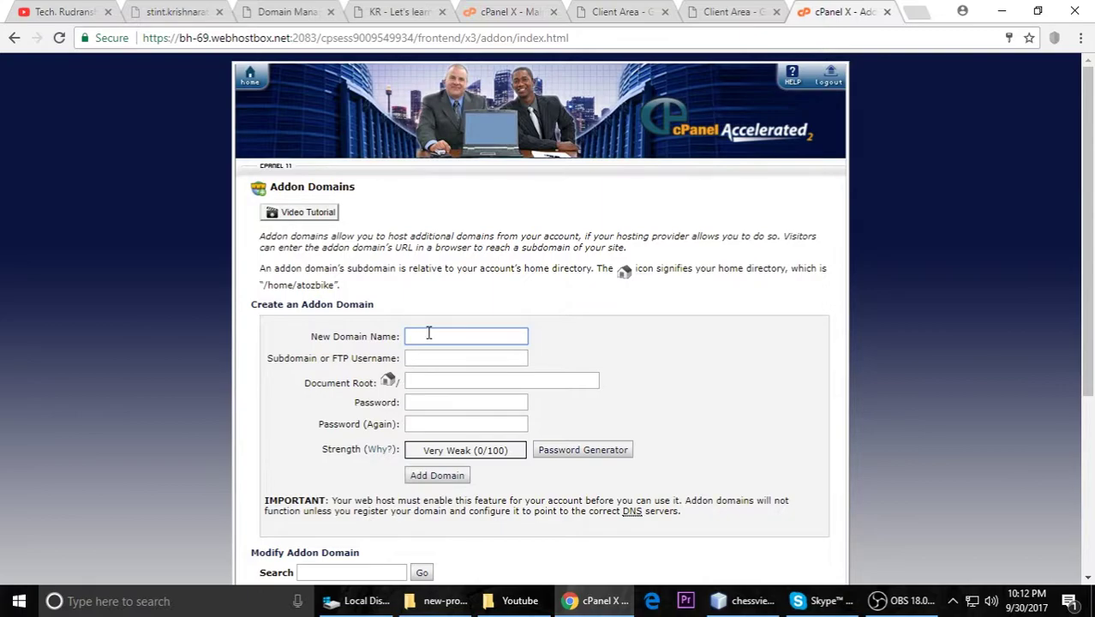
click(305, 7)
scroll(293, 269, up, 3)
click(836, 12)
text(techrudrahsn)
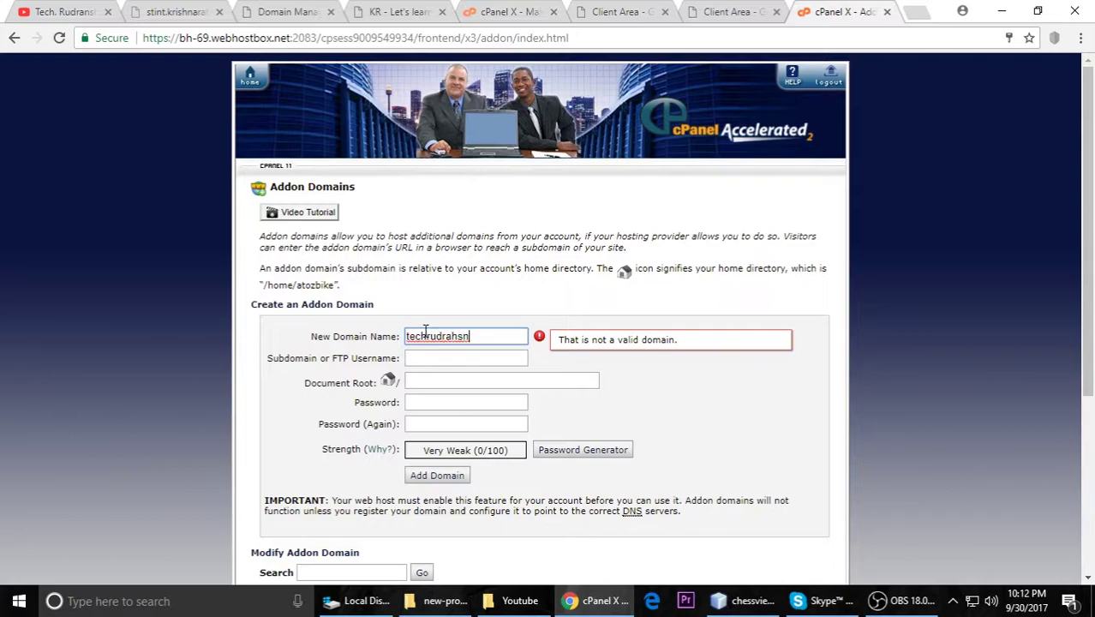
text(i.co)
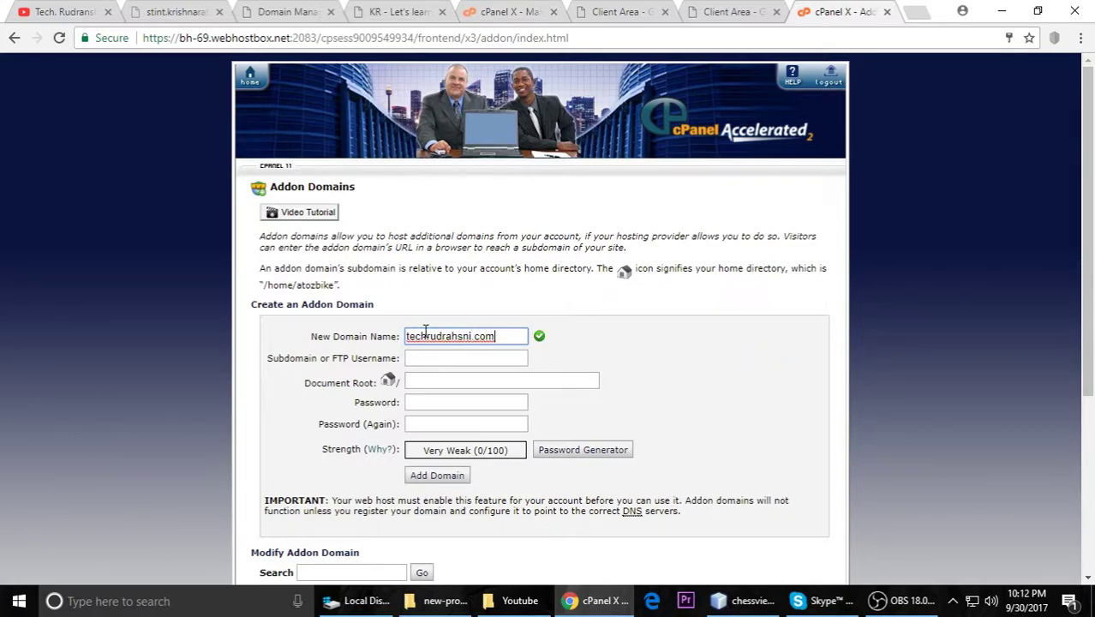
text(m)
click(712, 362)
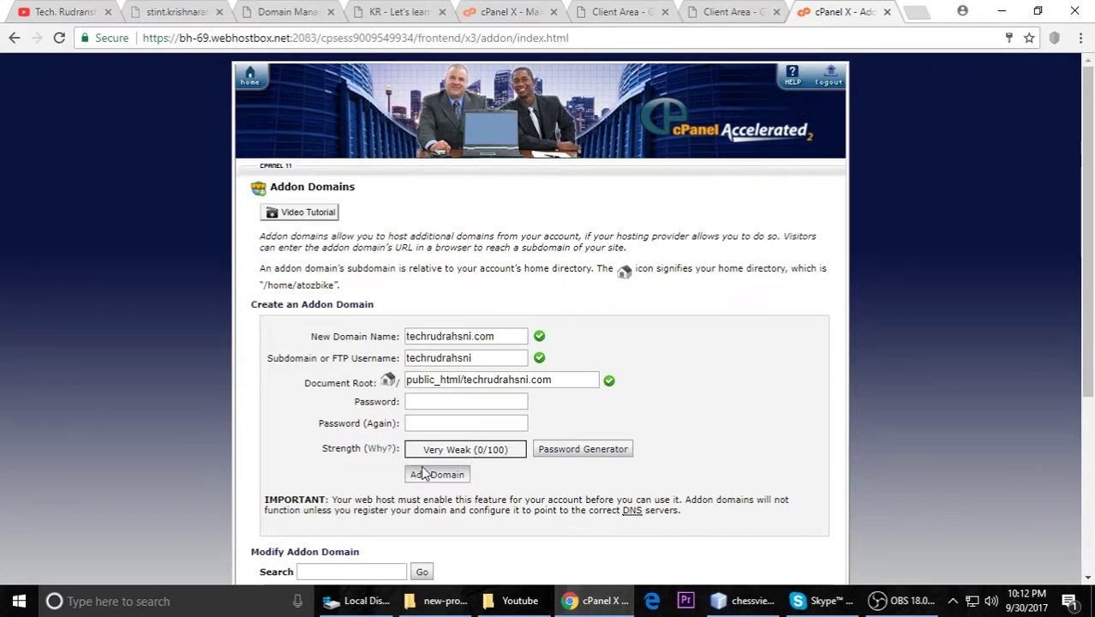
Step: Open File Manager at the techrudranshi.com document root chosen from the dropdown
key(ctrl+5)
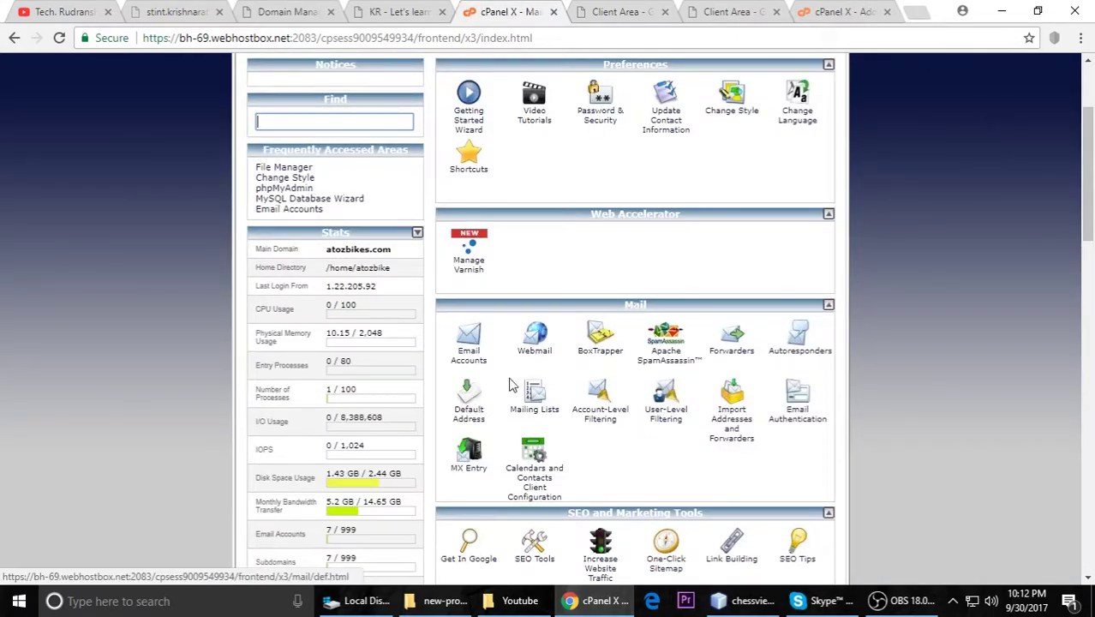
scroll(626, 364, down, 5)
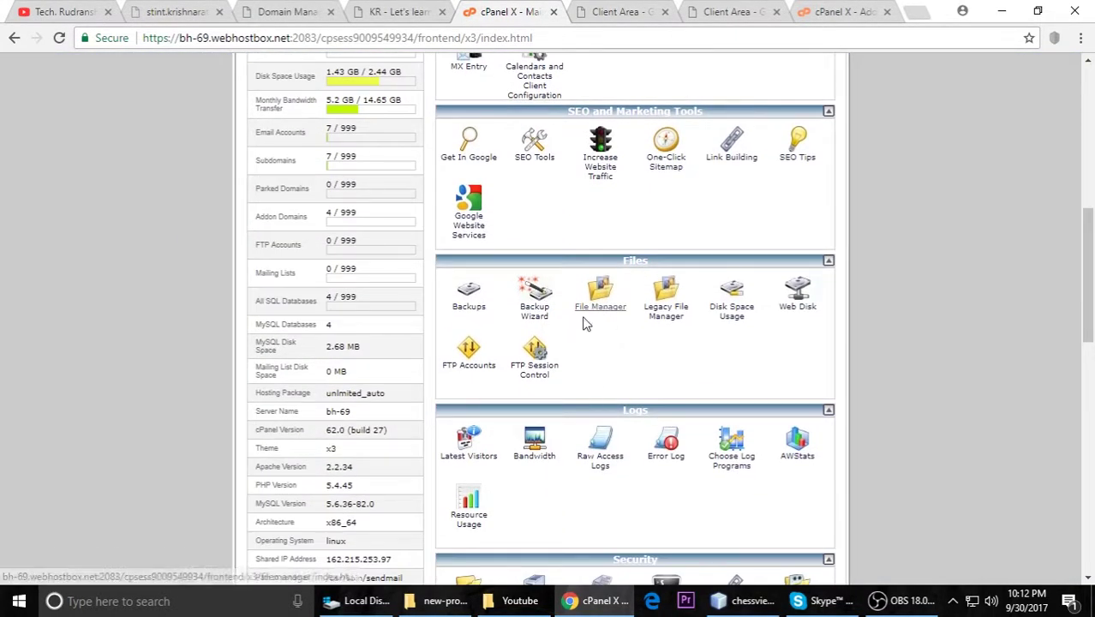
click(588, 319)
click(506, 391)
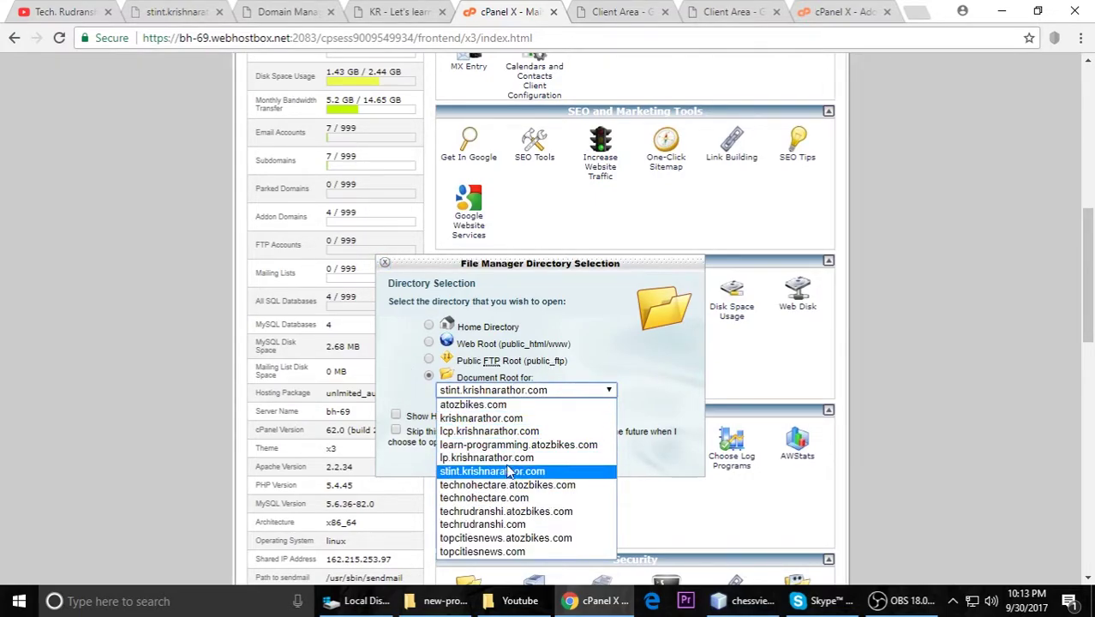
key(ctrl+8)
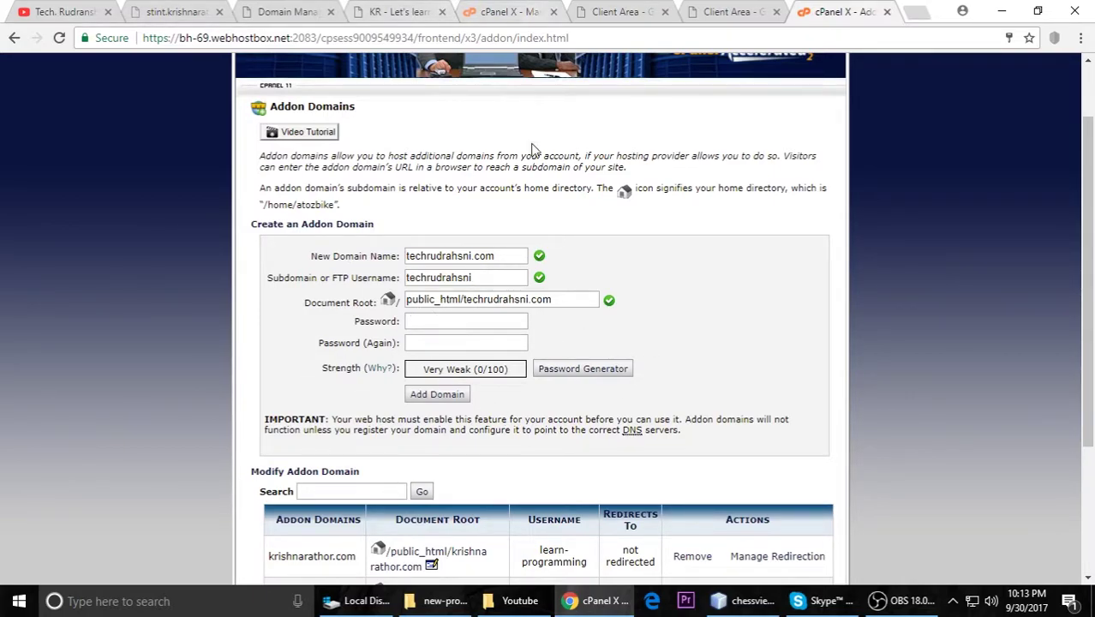
drag(514, 263, 382, 256)
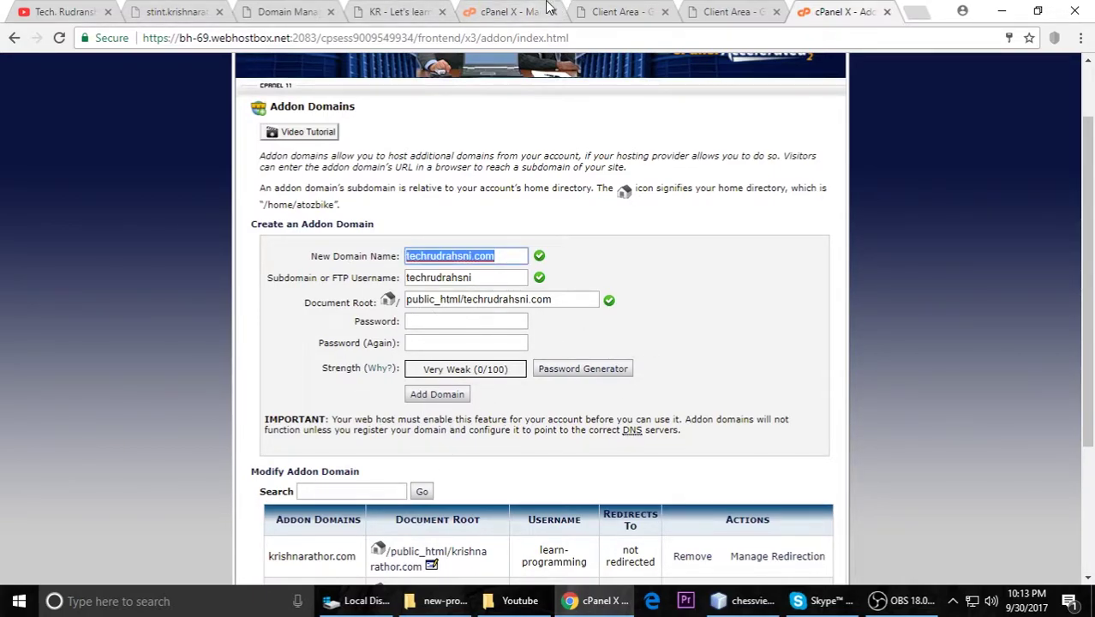
click(514, 11)
click(532, 391)
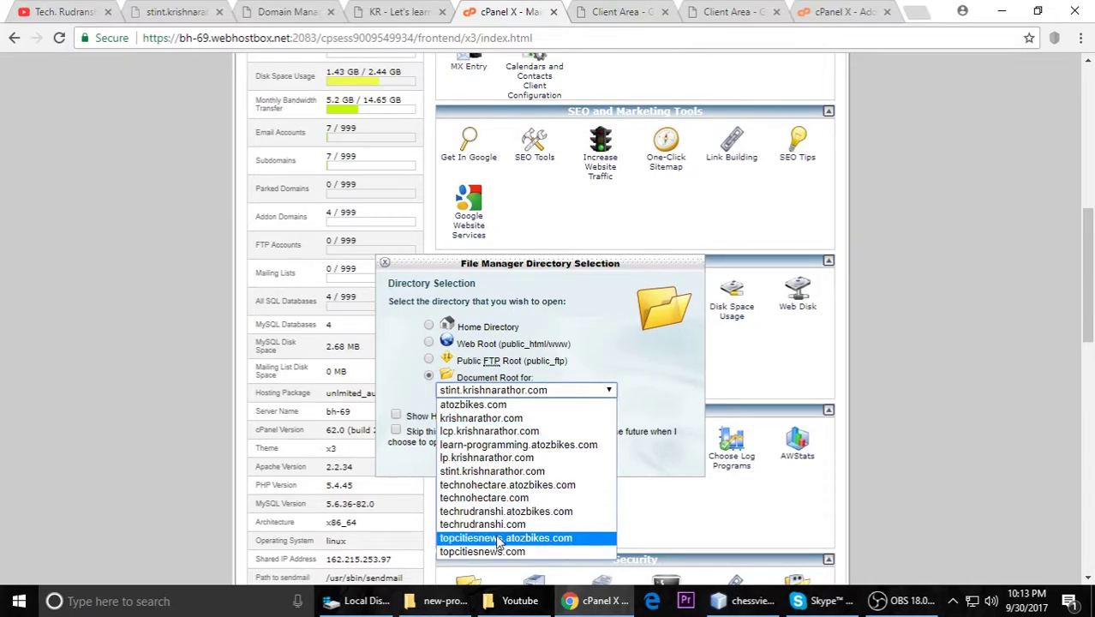
click(497, 523)
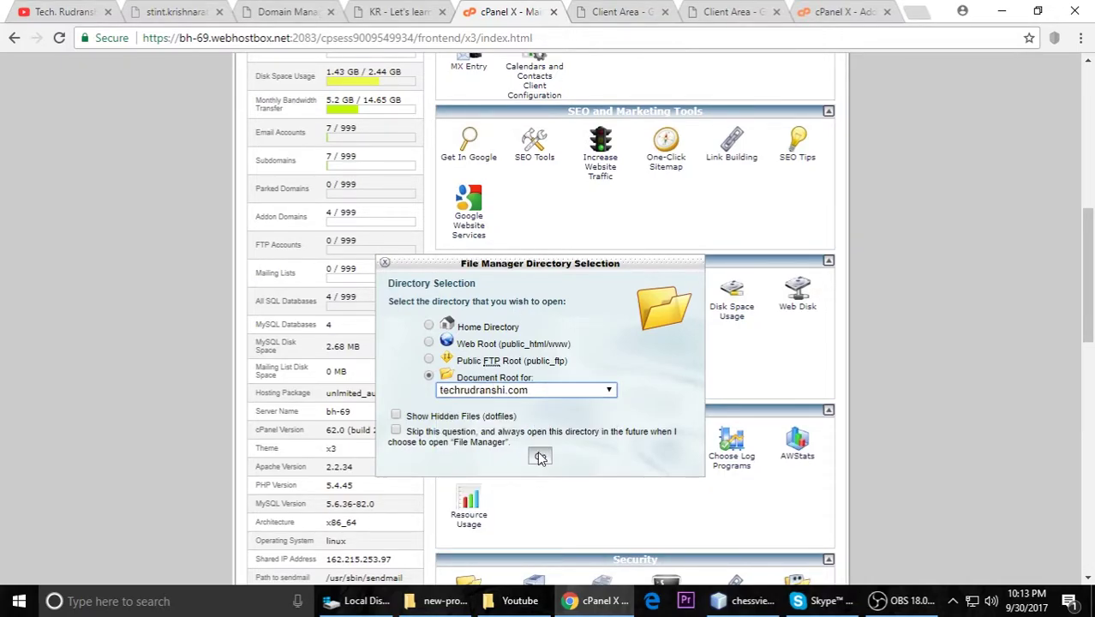
click(541, 453)
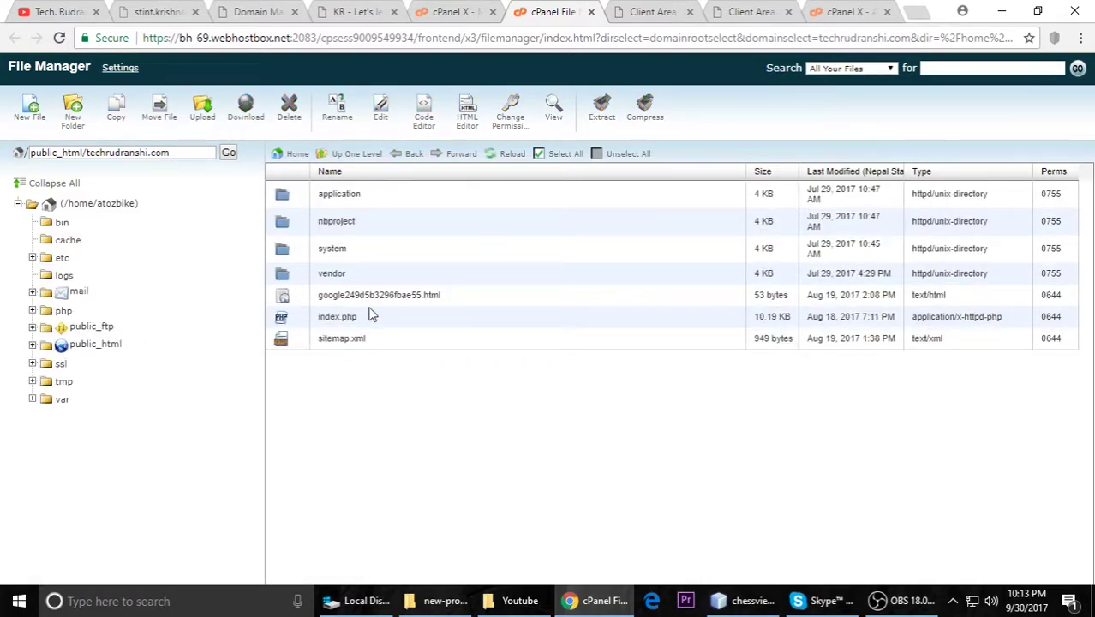
Step: Show the contents of public_html and zoom the page in
click(96, 346)
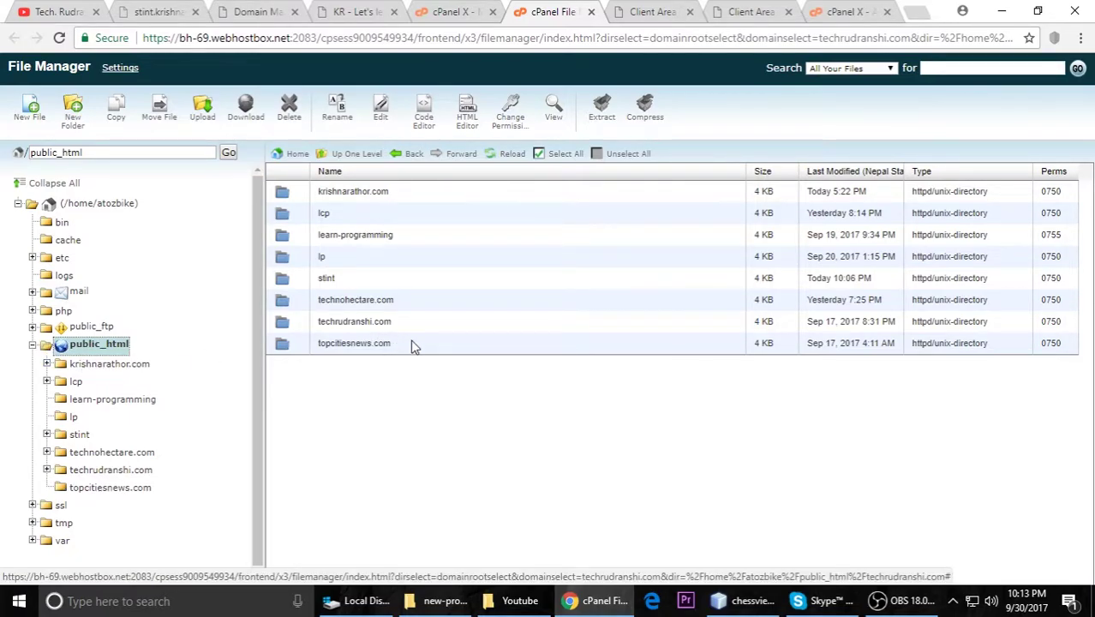
key(ctrl+plus)
key(ctrl+plus)
key(ctrl+plus)
key(ctrl+plus)
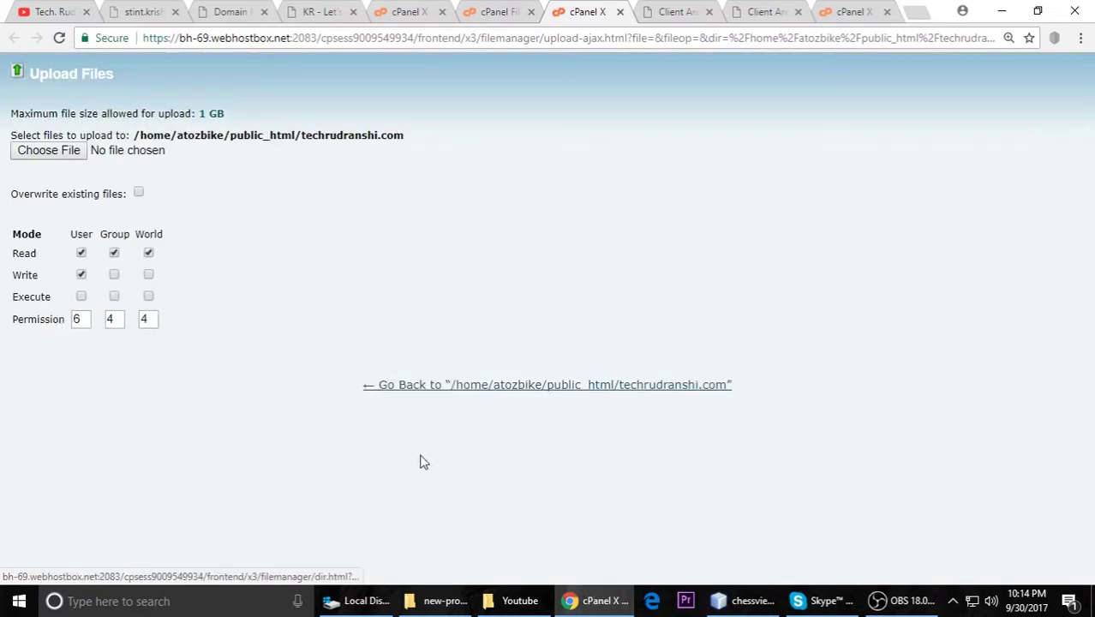
click(441, 601)
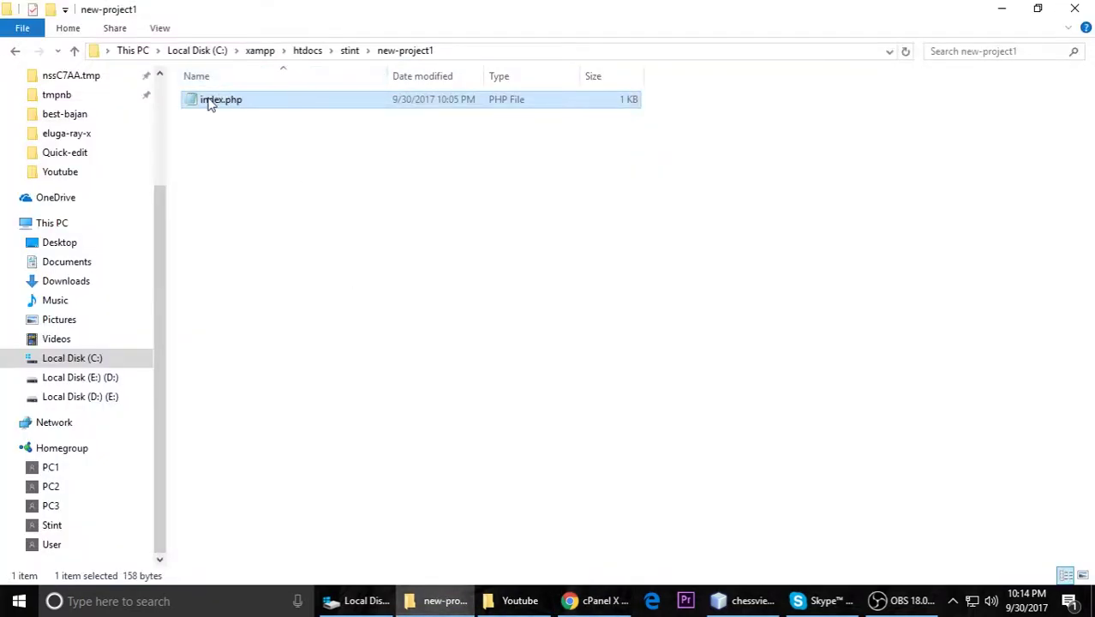
drag(210, 100, 500, 607)
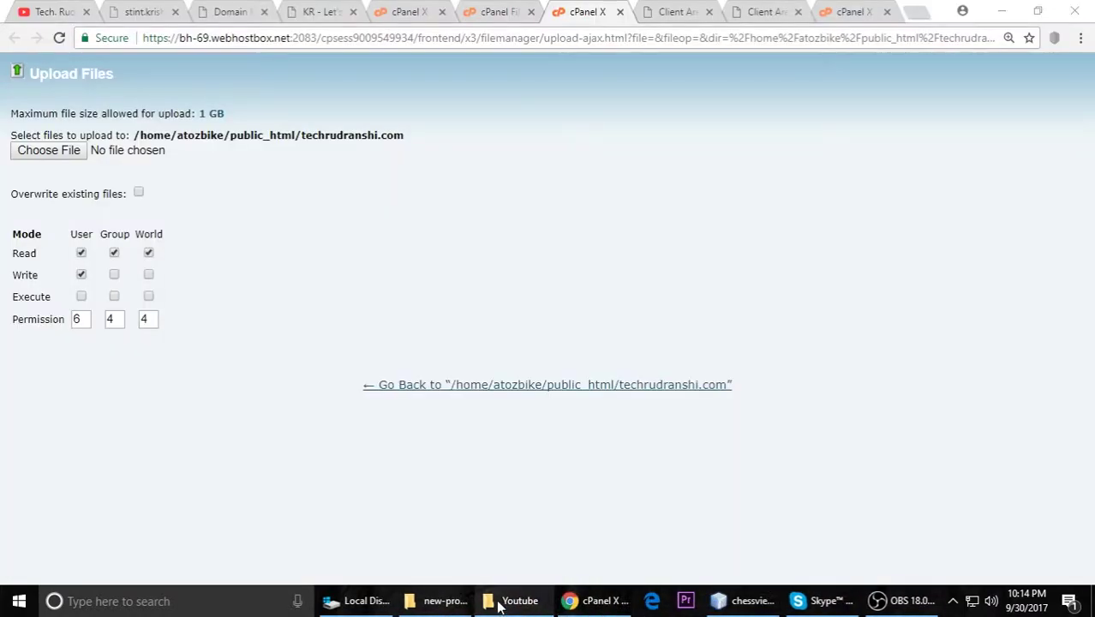
Step: Return to File Manager and reload the techrudranshi.com folder listing
click(471, 10)
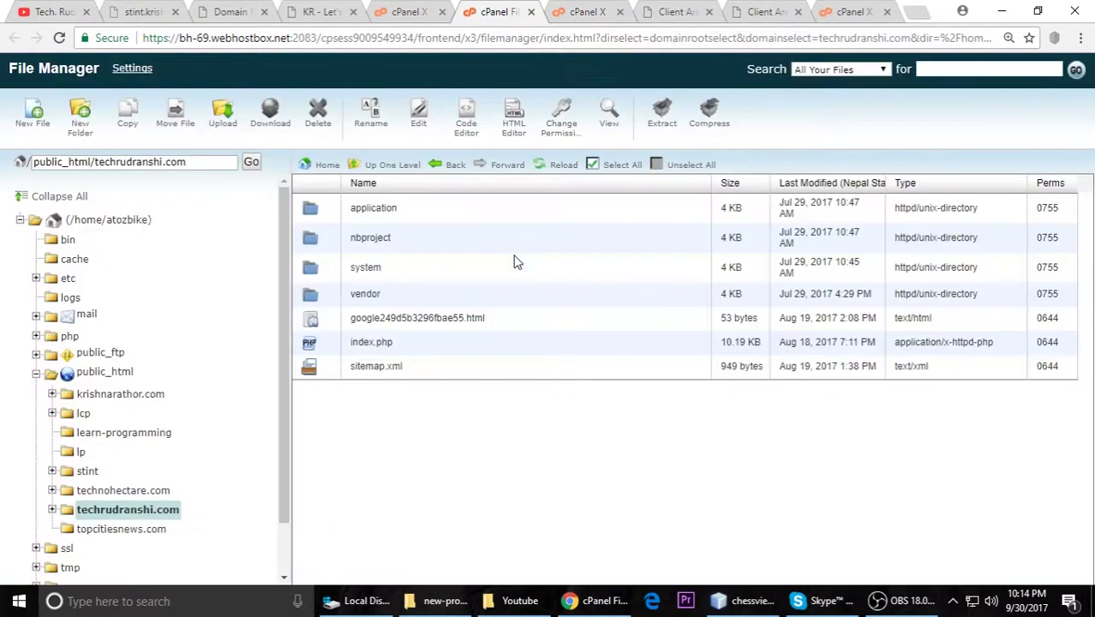
click(548, 167)
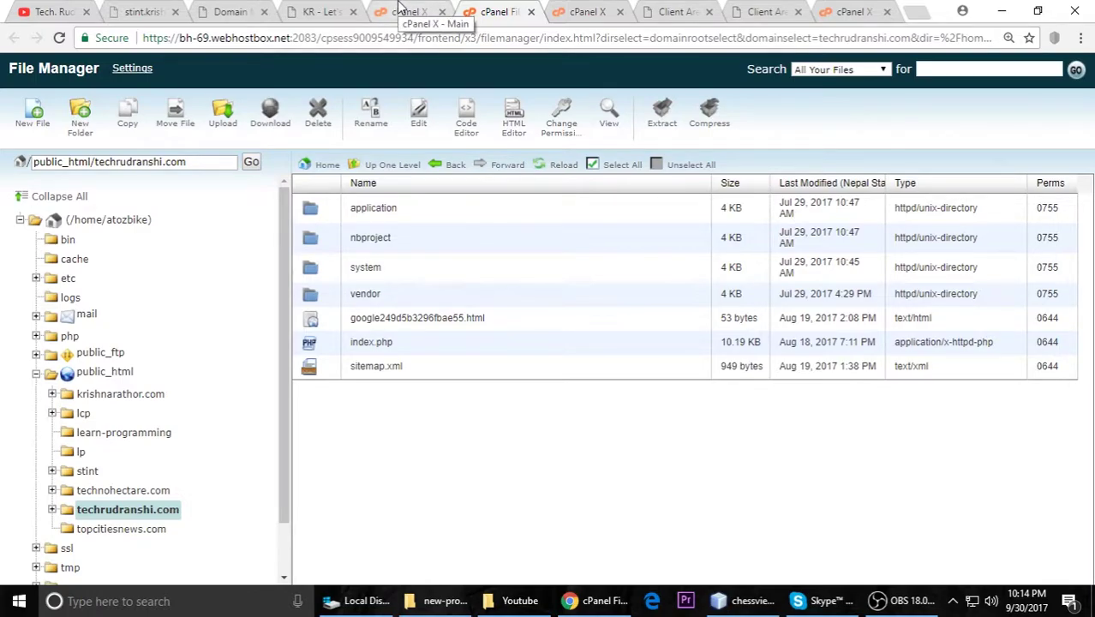
Step: Back on cPanel home, filter tools with 'su' and open Subdomains
click(401, 11)
scroll(505, 197, up, 10)
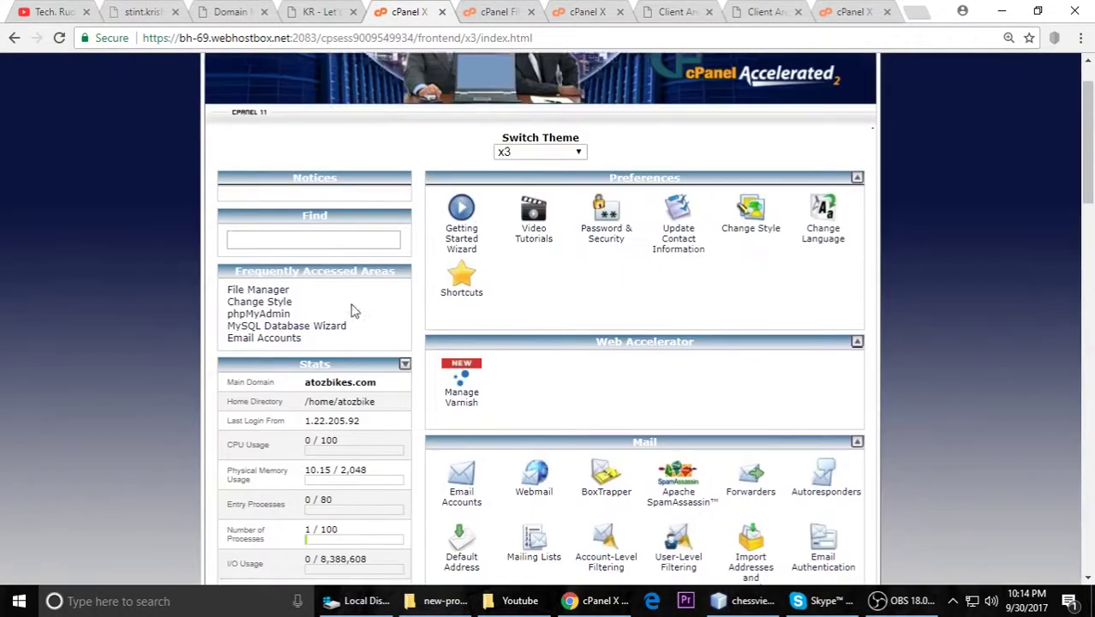
scroll(354, 310, up, 2)
click(299, 307)
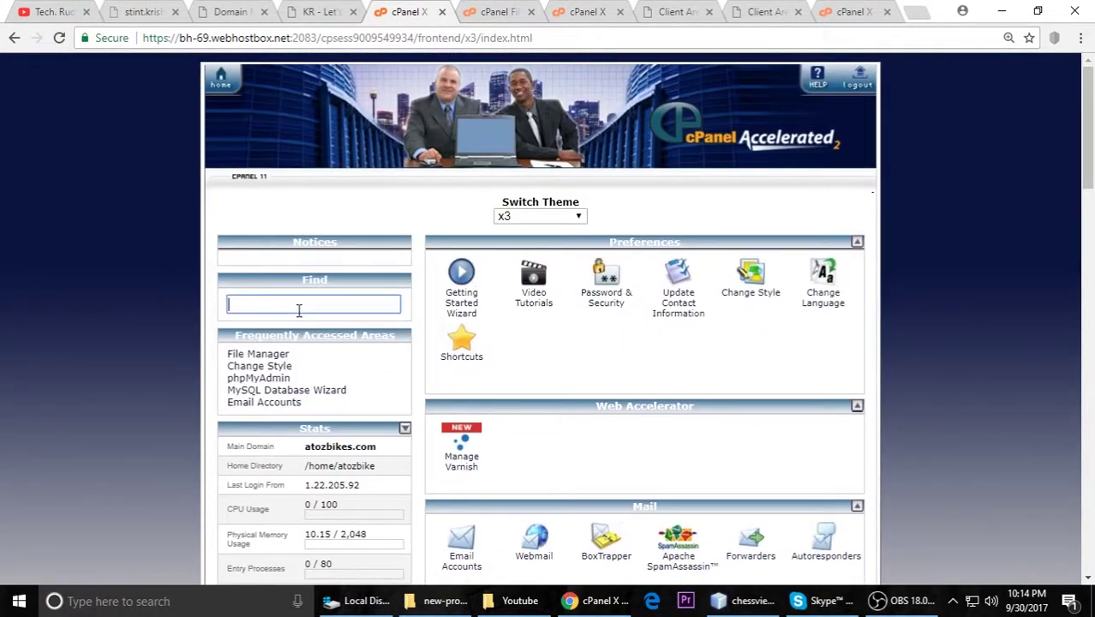
text(sub)
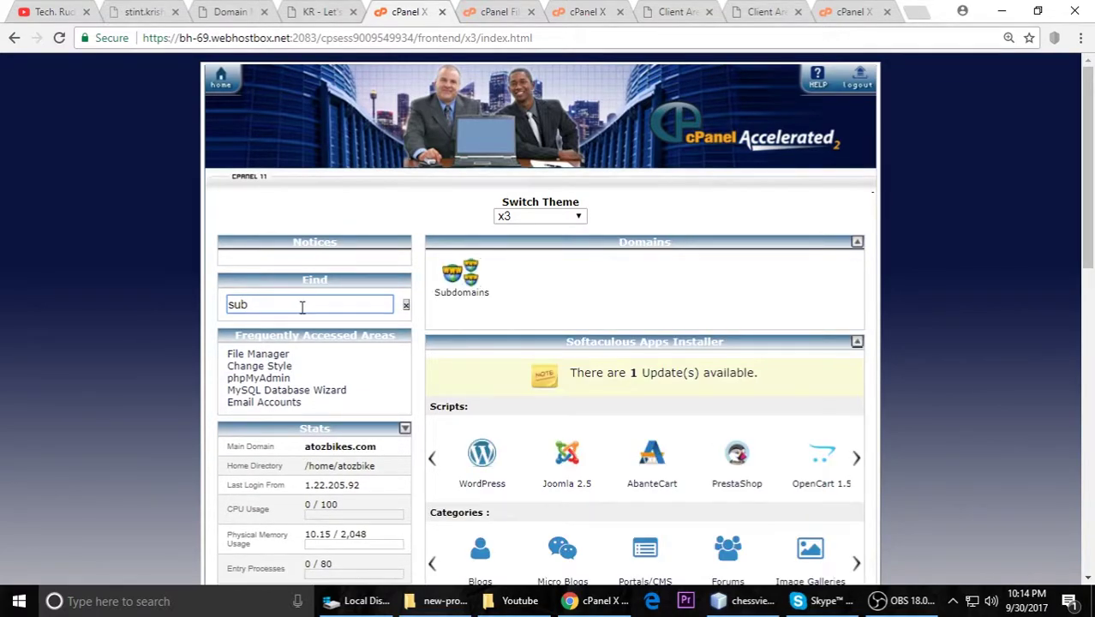
click(467, 291)
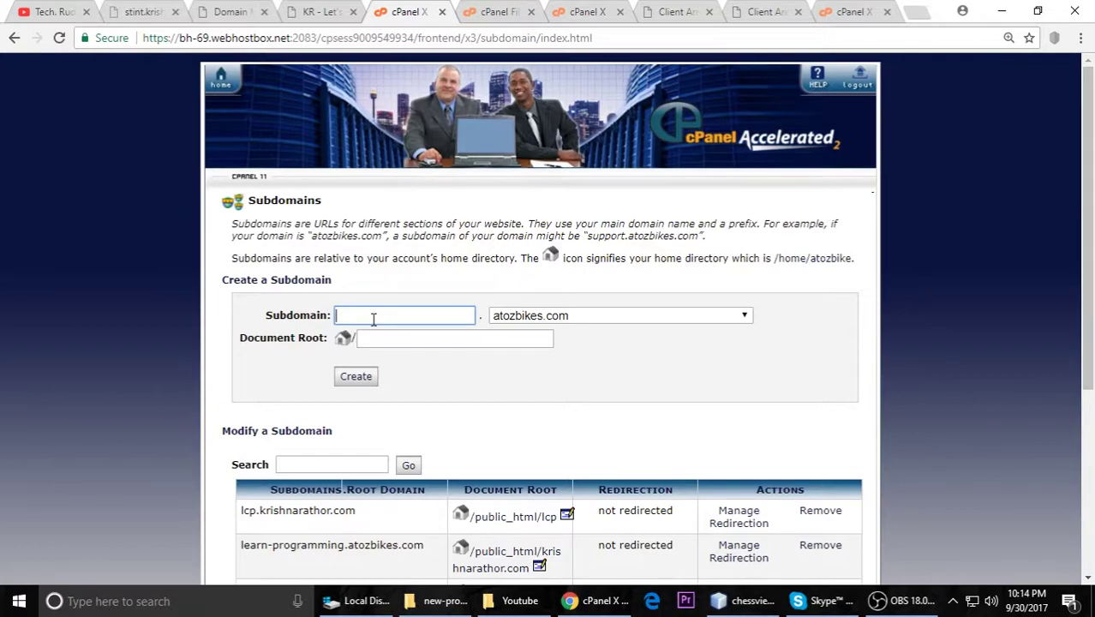
Step: Enter subdomain stint under techrudranshi.com, giving document root public_html/stint
text(stint)
click(650, 317)
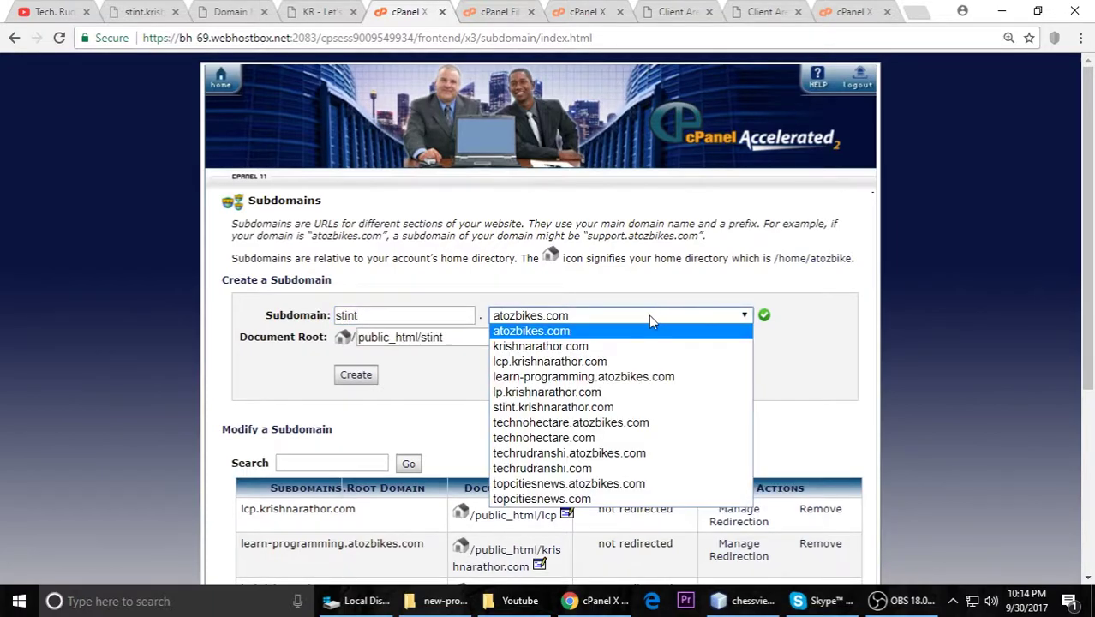
click(541, 470)
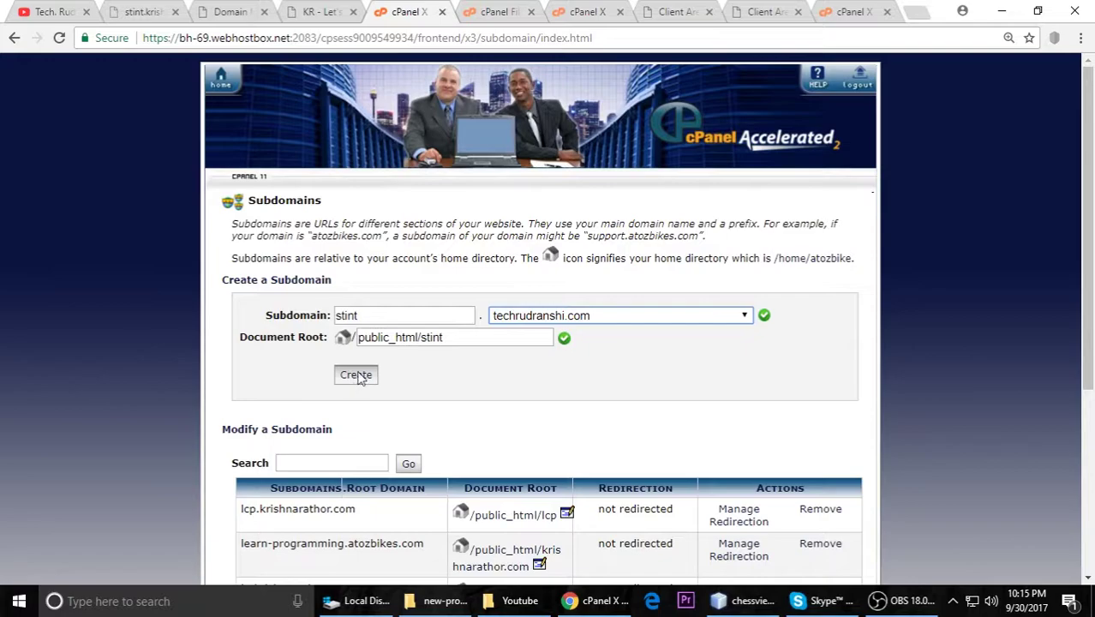
Step: Confirm public_html already holds a stint folder, then return to the stint subdomain form
click(486, 8)
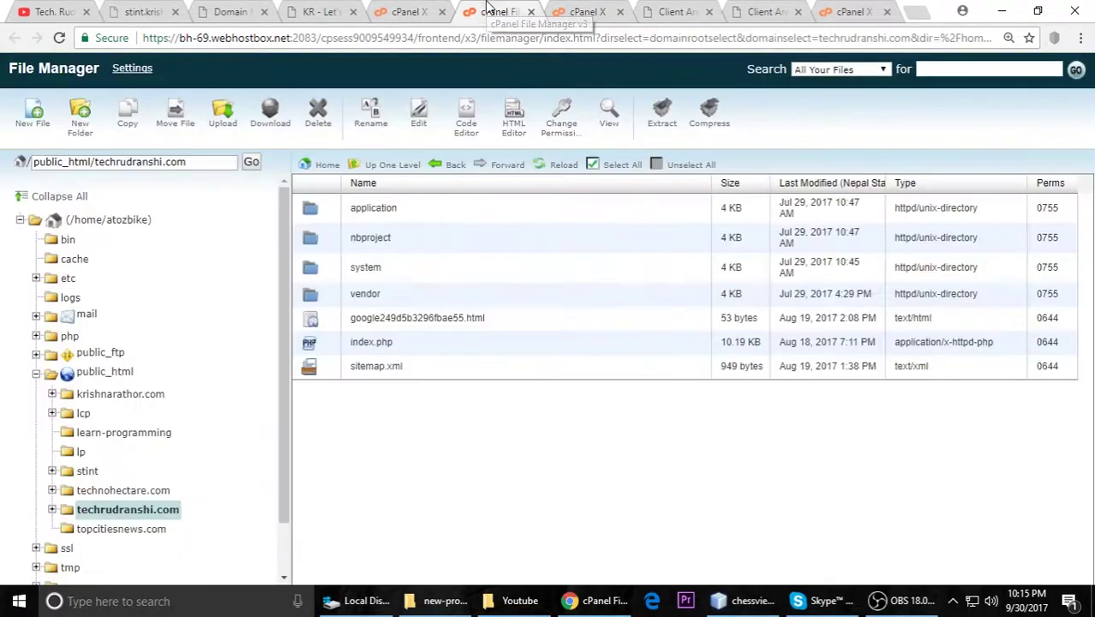
click(129, 378)
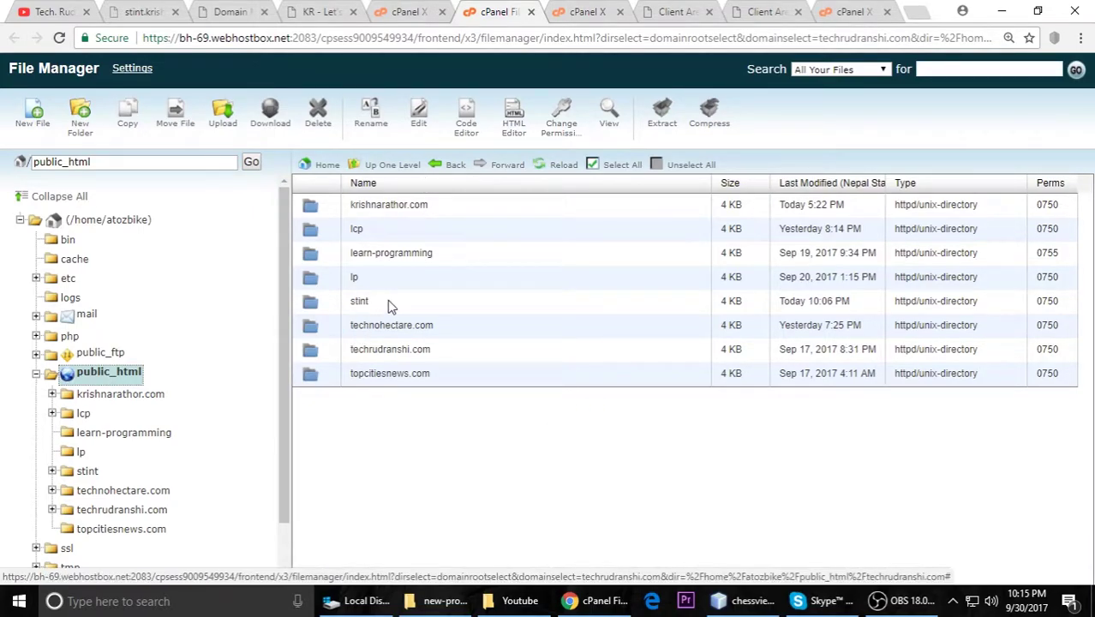
click(431, 8)
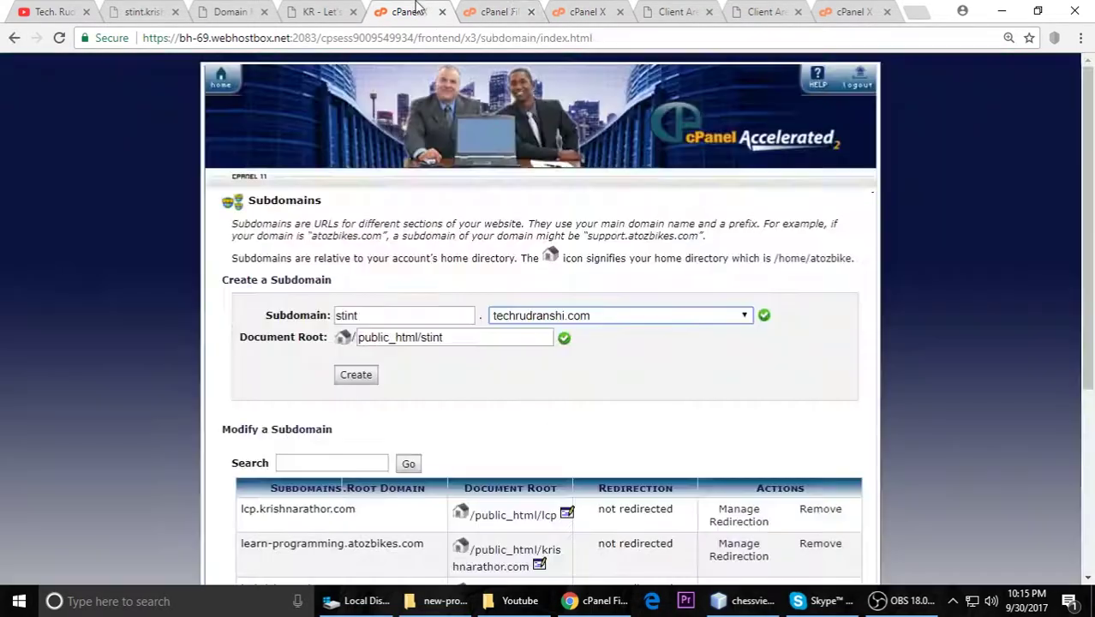
Step: Bring back the cPanel home dashboard and scroll up to the Mail section
click(493, 10)
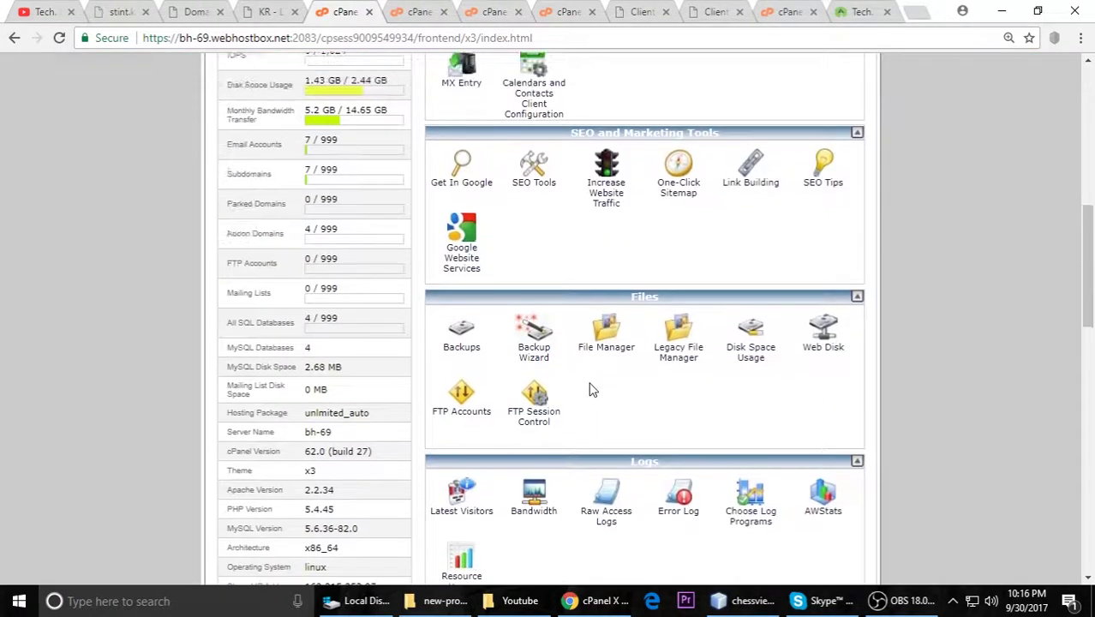
scroll(592, 388, up, 5)
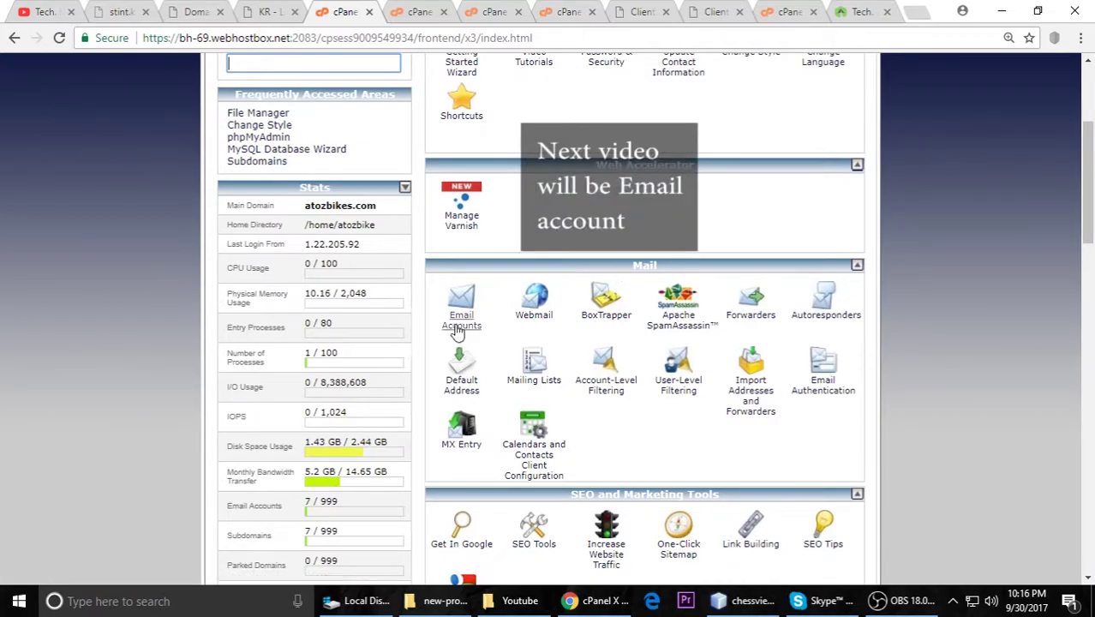